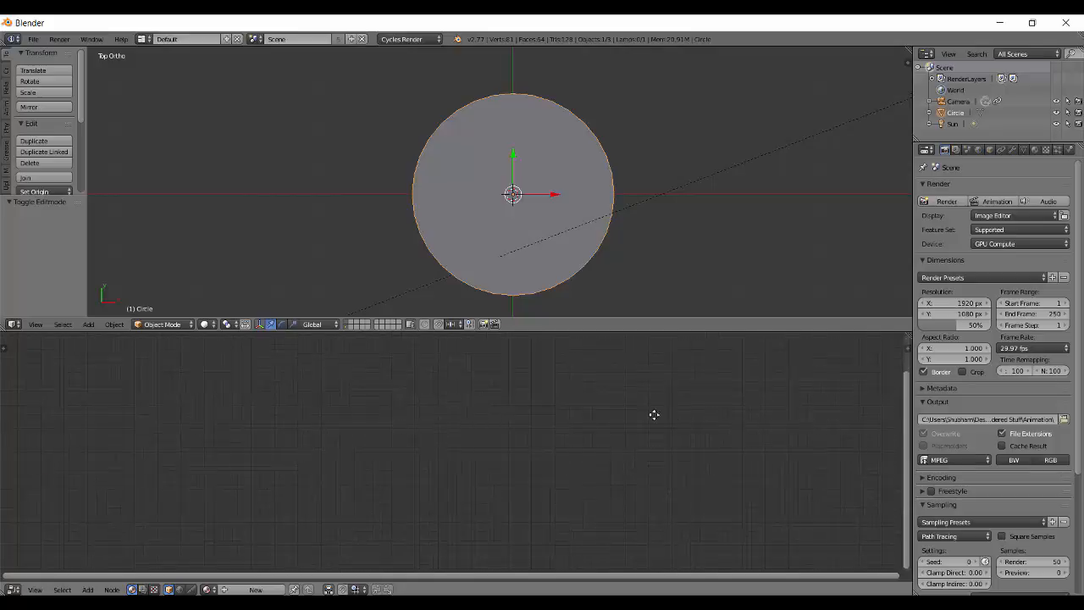
# Create a new node-based material for the circle.
pyautogui.click(242, 593)
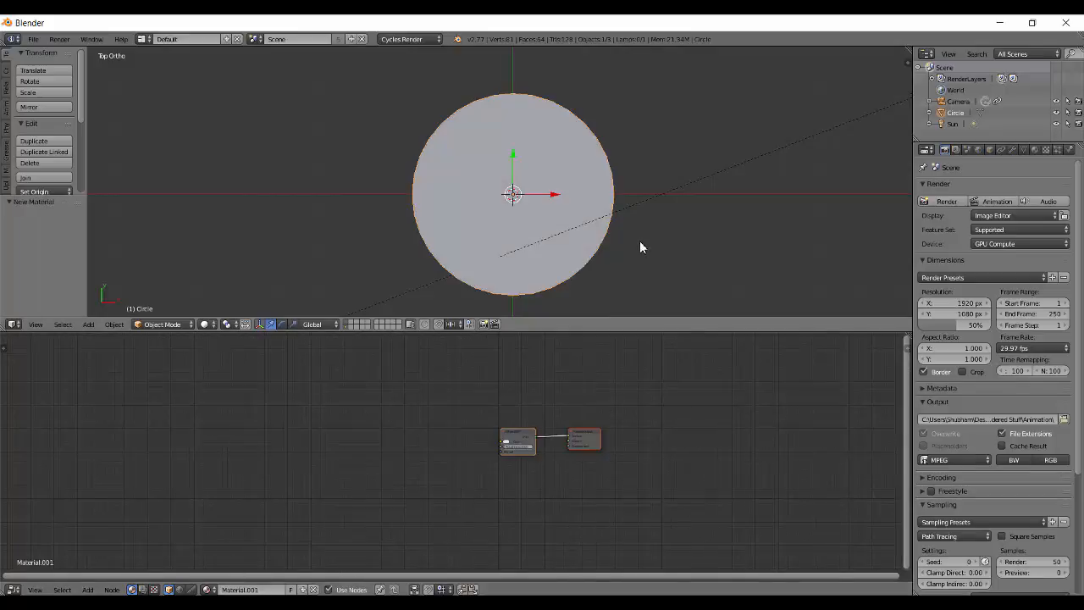
pyautogui.scroll(1, 526, 218)
pyautogui.scroll(-2, 526, 218)
pyautogui.keyDown('shift'); pyautogui.moveTo(569, 233); pyautogui.dragTo(577, 222, button='middle'); pyautogui.keyUp('shift')
pyautogui.scroll(9, 473, 476)
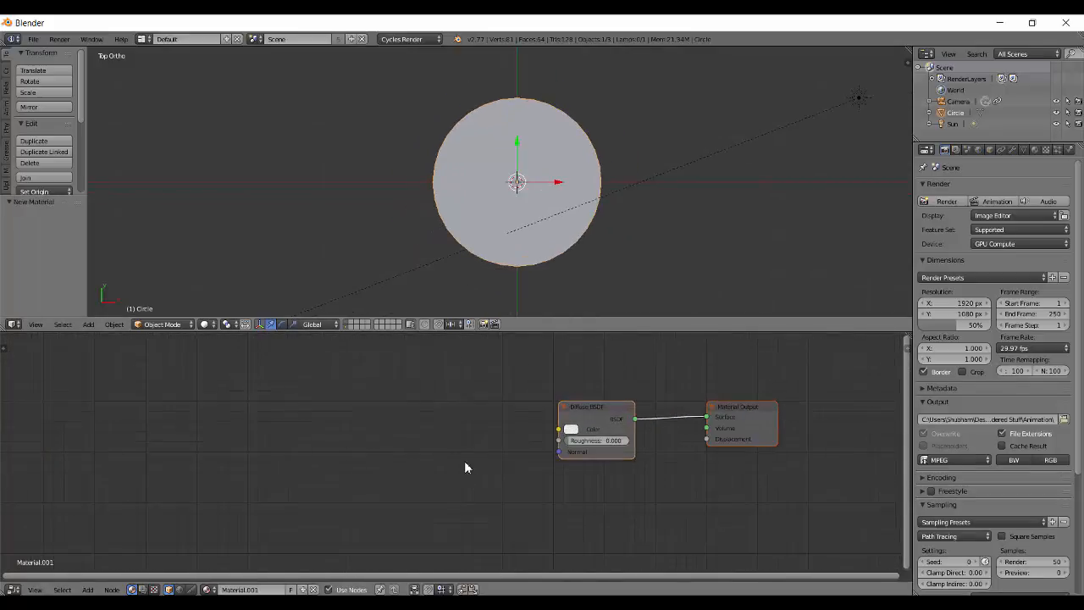
# Switch the Diffuse BSDF node to an Anisotropic BSDF shader.
pyautogui.scroll(-4, 440, 448)
pyautogui.moveTo(431, 441); pyautogui.dragTo(411, 436, button='middle')
pyautogui.click(559, 395)
pyautogui.hotkey('shift', 's')
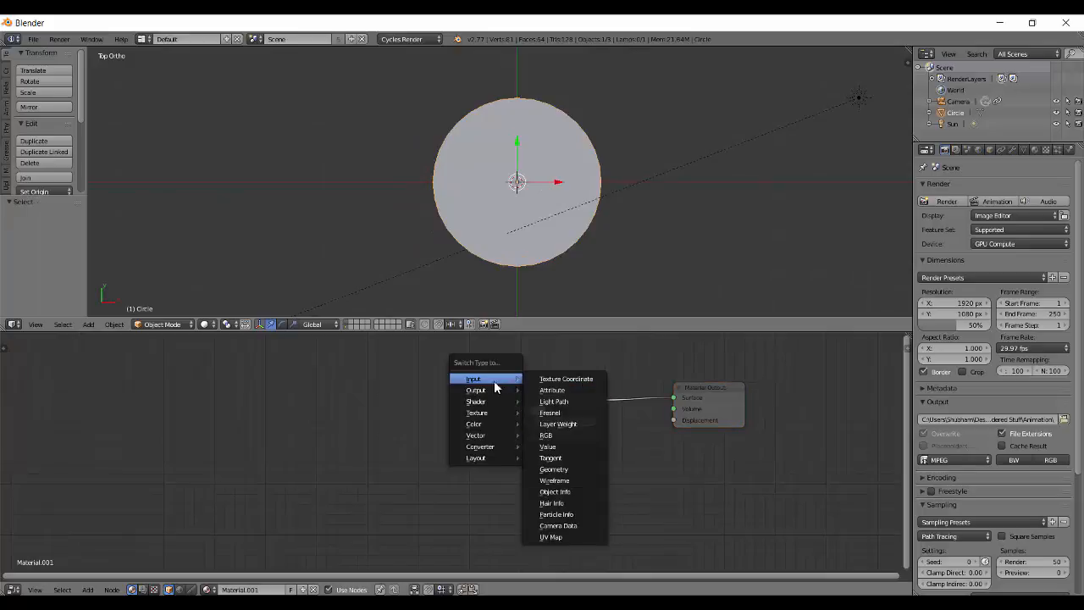
pyautogui.moveTo(508, 401)
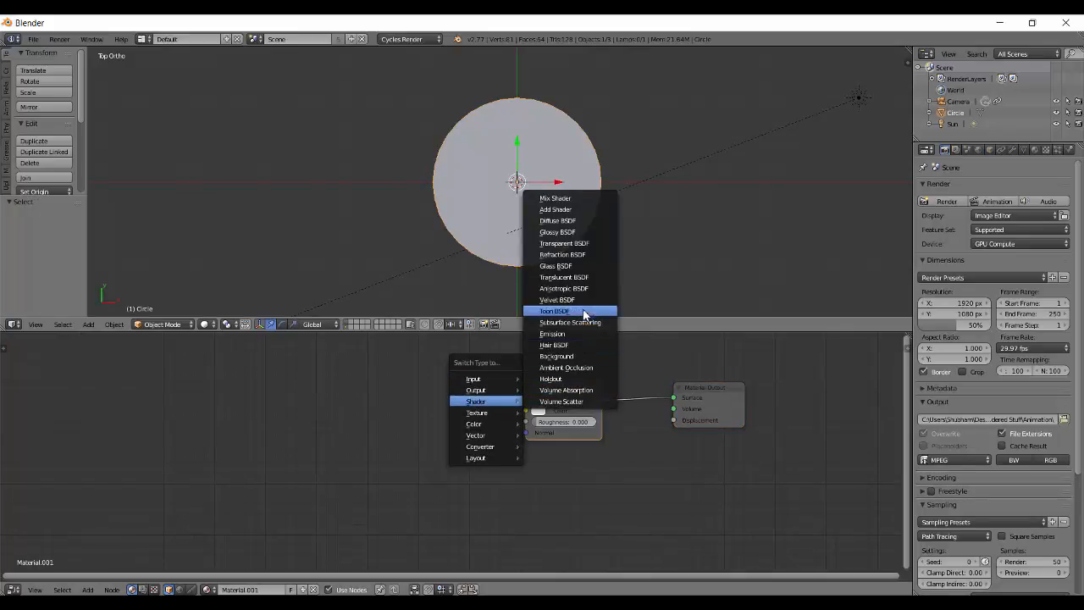
pyautogui.click(585, 288)
pyautogui.moveTo(499, 463); pyautogui.dragTo(556, 462, button='middle')
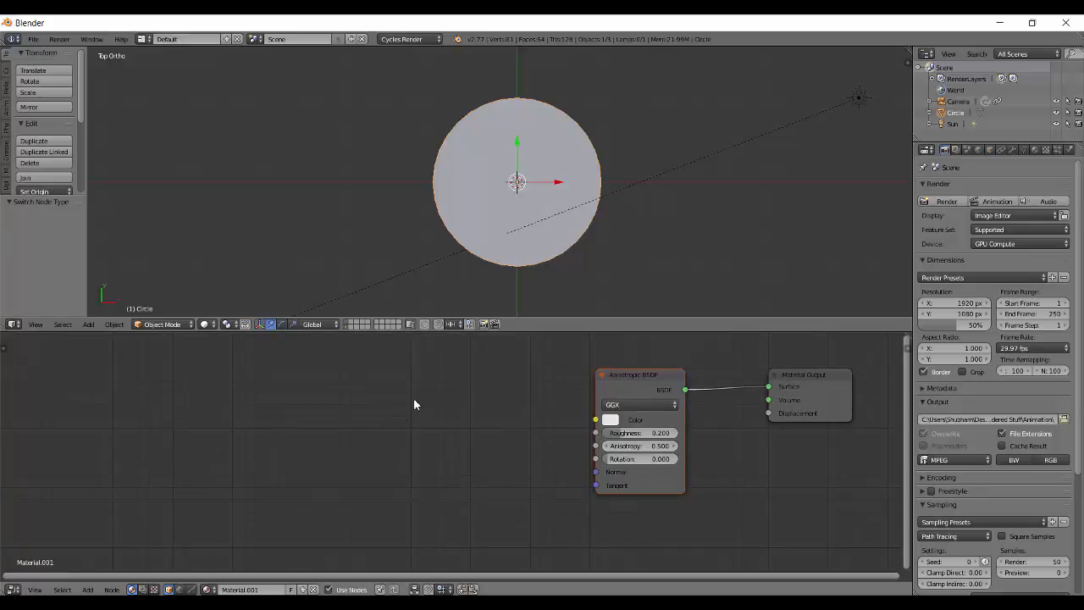
pyautogui.moveTo(502, 414); pyautogui.dragTo(474, 428, button='middle')
pyautogui.moveTo(597, 403); pyautogui.dragTo(593, 402)
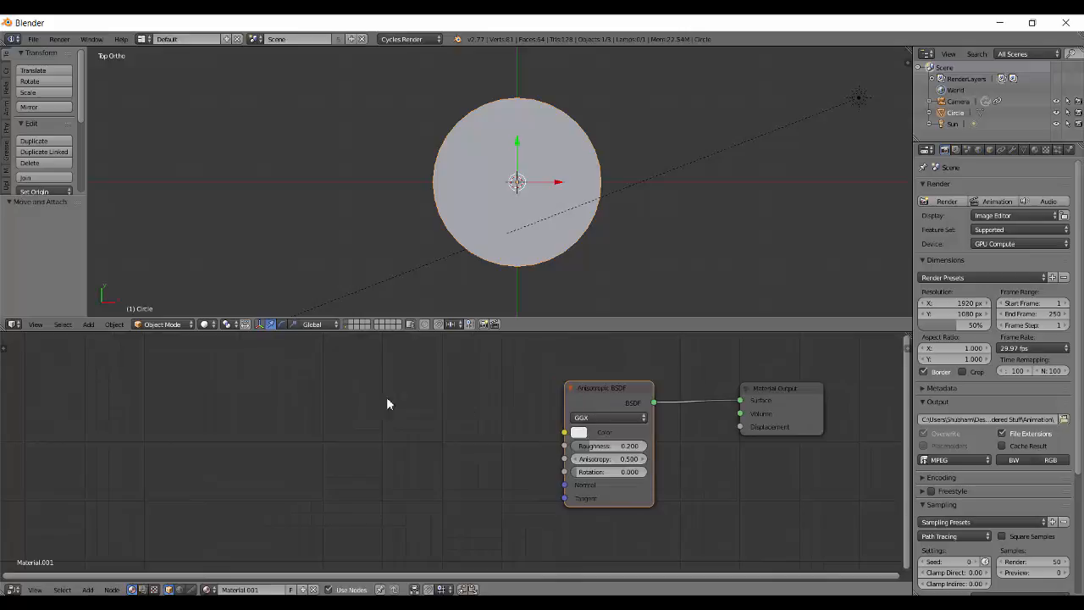
# Add a Tangent input node and place it beside the Anisotropic BSDF, on its input side.
pyautogui.moveTo(386, 405); pyautogui.dragTo(445, 404, button='middle')
pyautogui.hotkey('shift', 'a')
pyautogui.moveTo(342, 432)
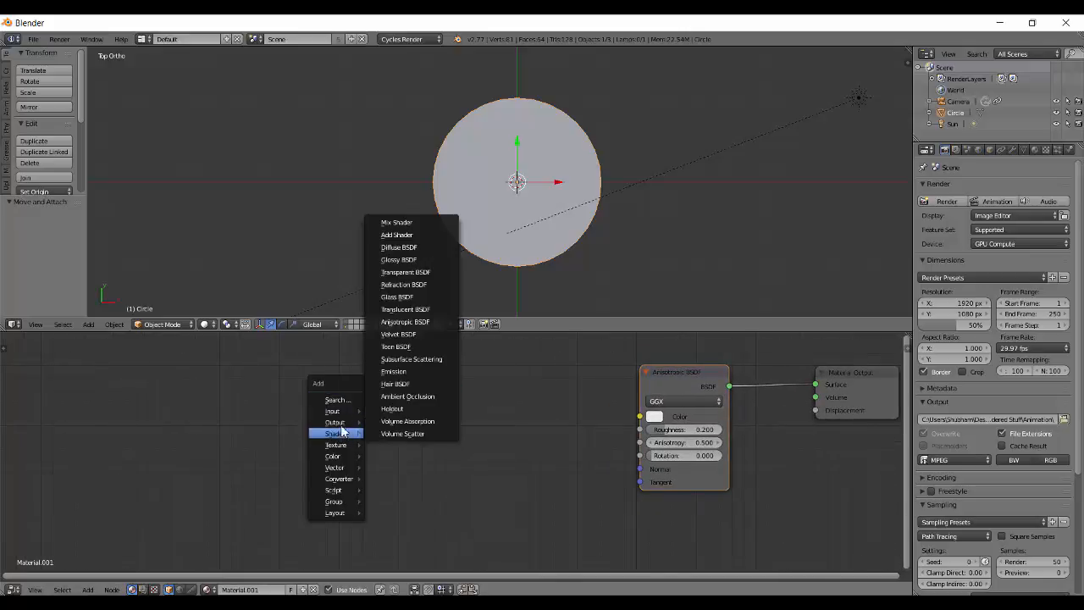
pyautogui.moveTo(339, 412)
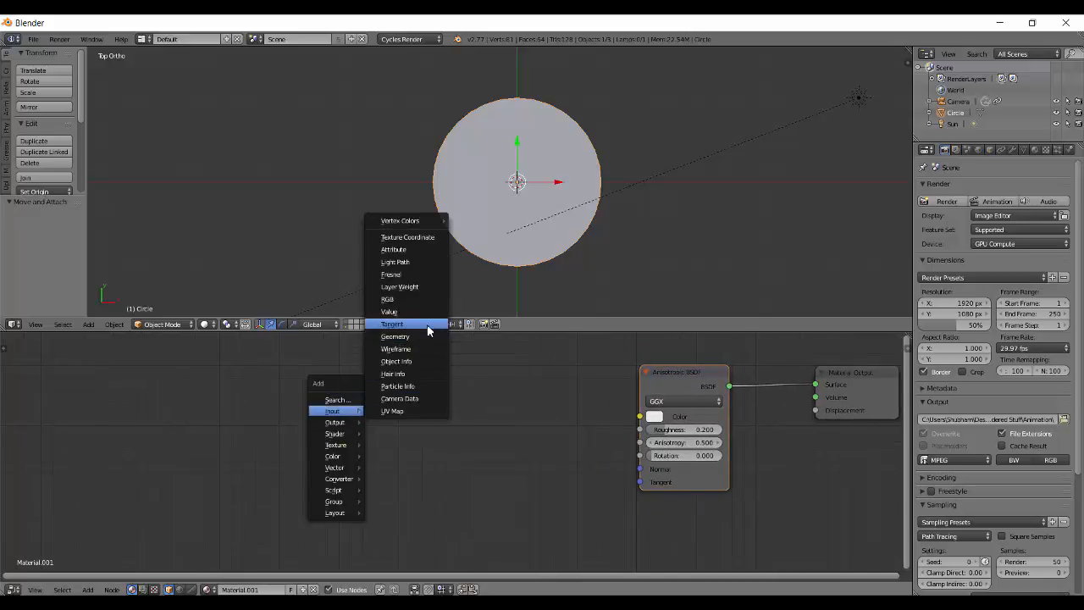
pyautogui.click(417, 334)
pyautogui.click(423, 452)
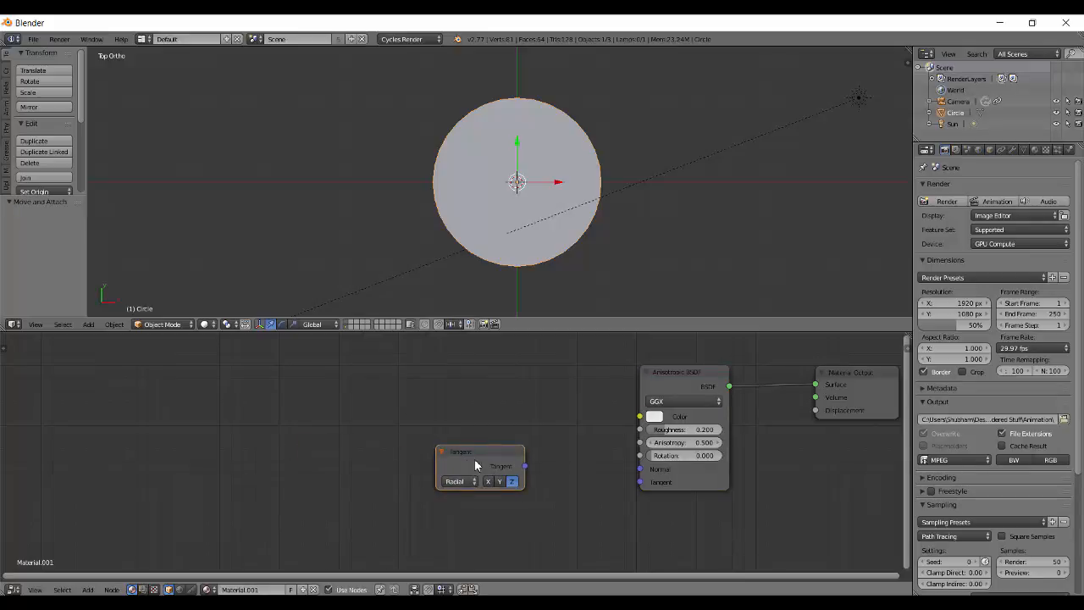
pyautogui.moveTo(476, 465); pyautogui.dragTo(437, 480)
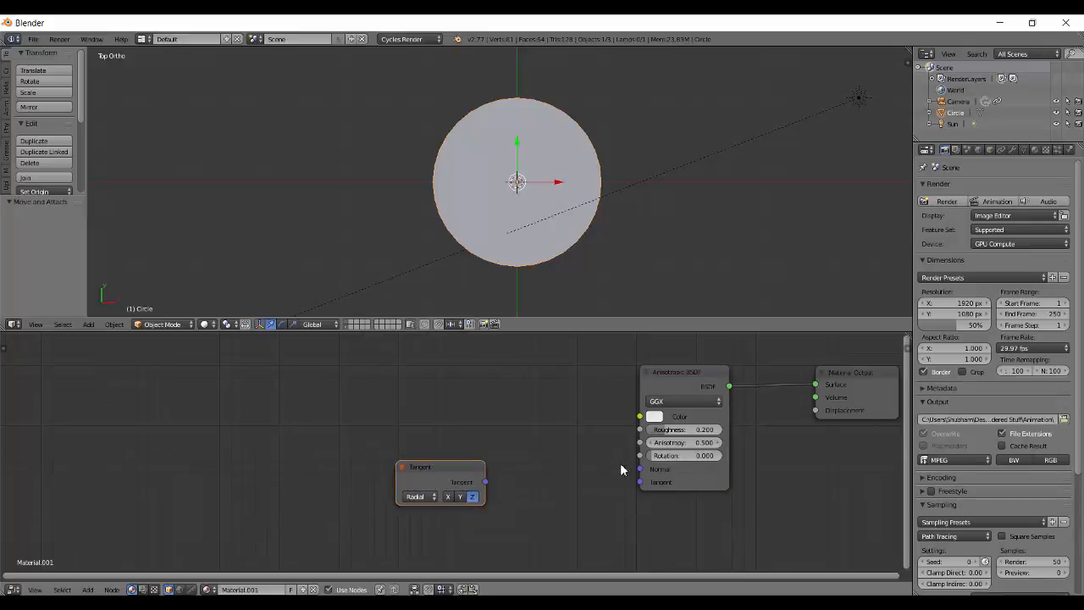
# Reposition the Anisotropic BSDF node and connect the Tangent node's output to its Tangent input.
pyautogui.moveTo(680, 387); pyautogui.dragTo(647, 393)
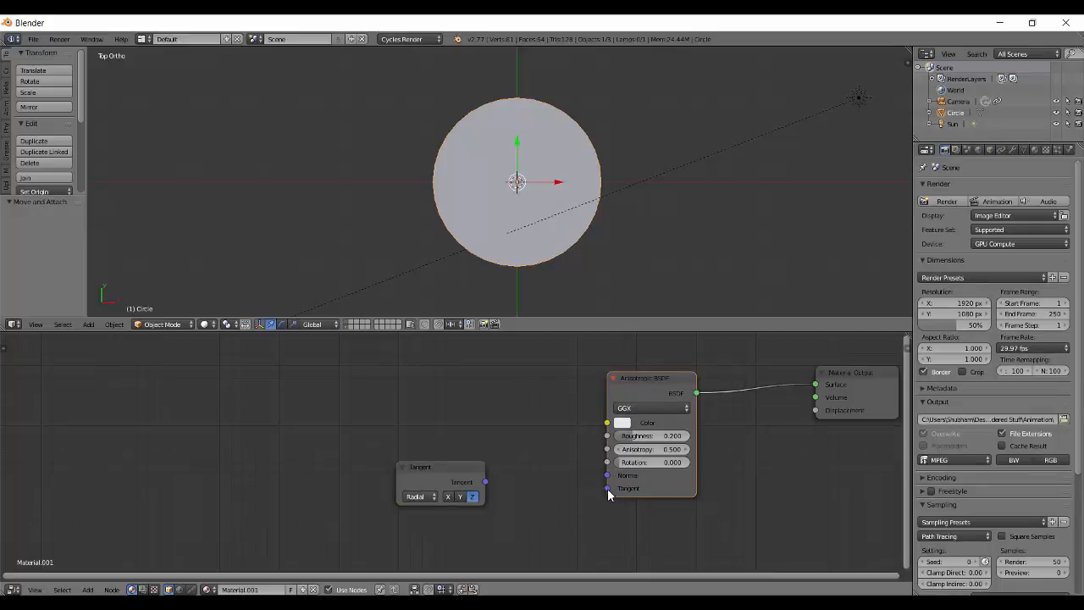
pyautogui.moveTo(635, 378); pyautogui.dragTo(647, 395)
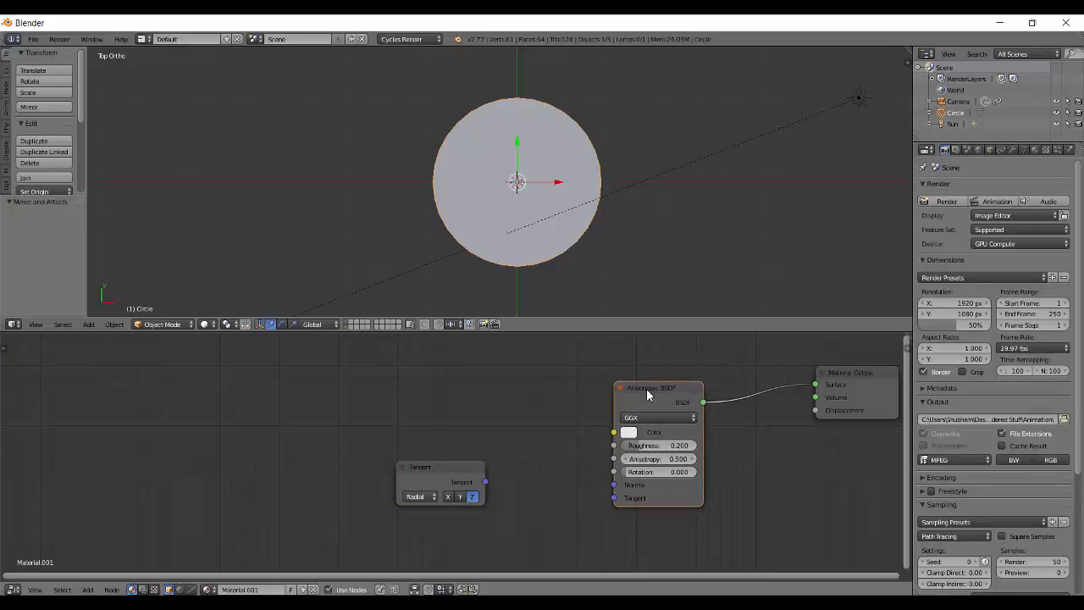
pyautogui.scroll(1, 506, 508)
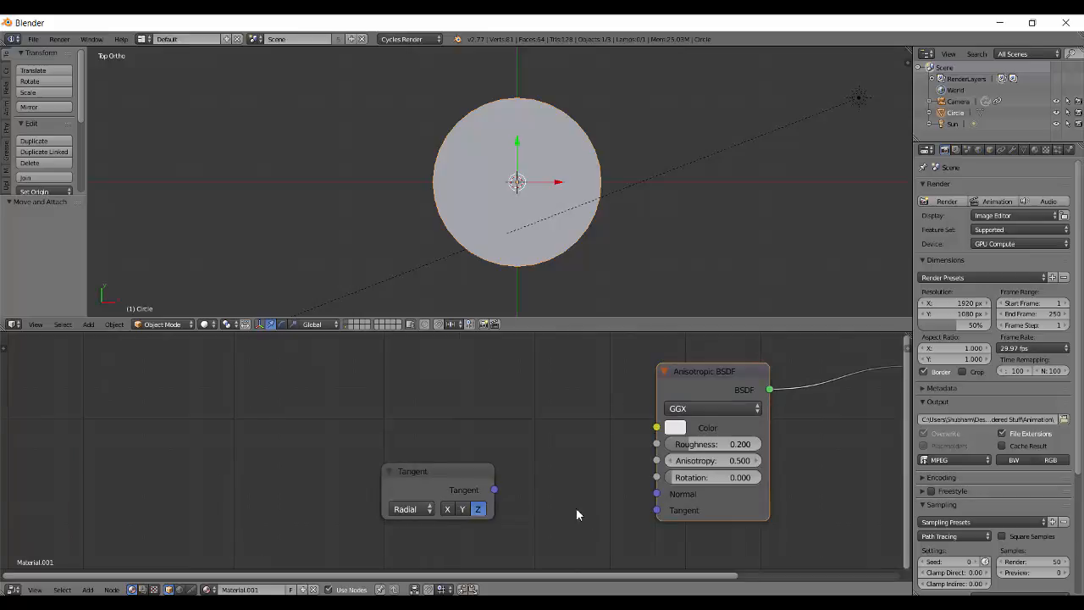
pyautogui.moveTo(577, 514); pyautogui.dragTo(535, 482, button='middle')
pyautogui.moveTo(455, 460); pyautogui.dragTo(606, 492)
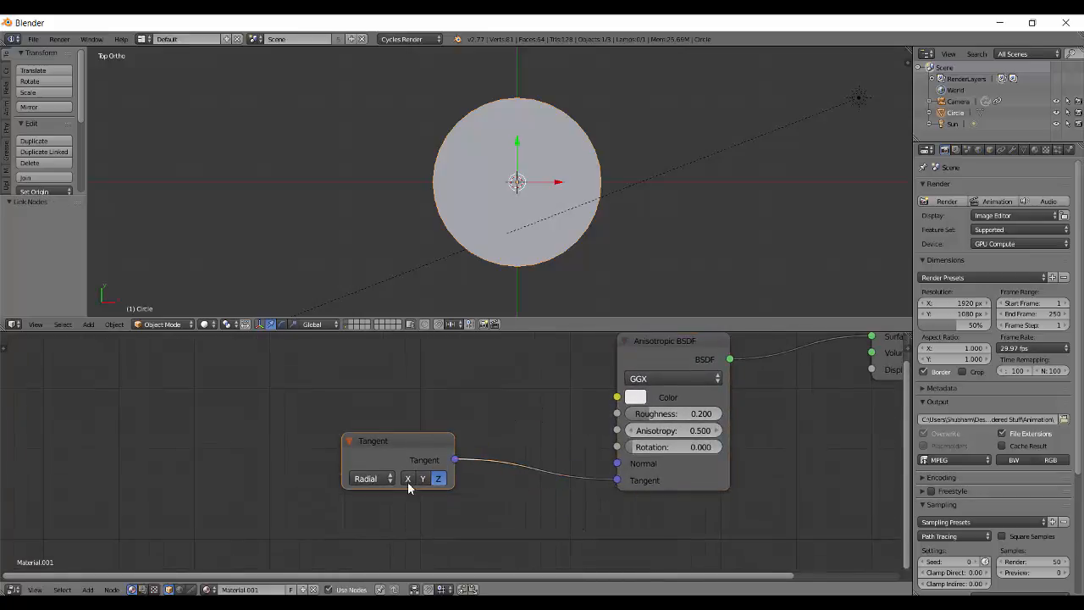
# Move the Tangent node slightly closer to the shader and view its direction options.
pyautogui.moveTo(394, 462); pyautogui.dragTo(427, 449)
pyautogui.click(399, 470)
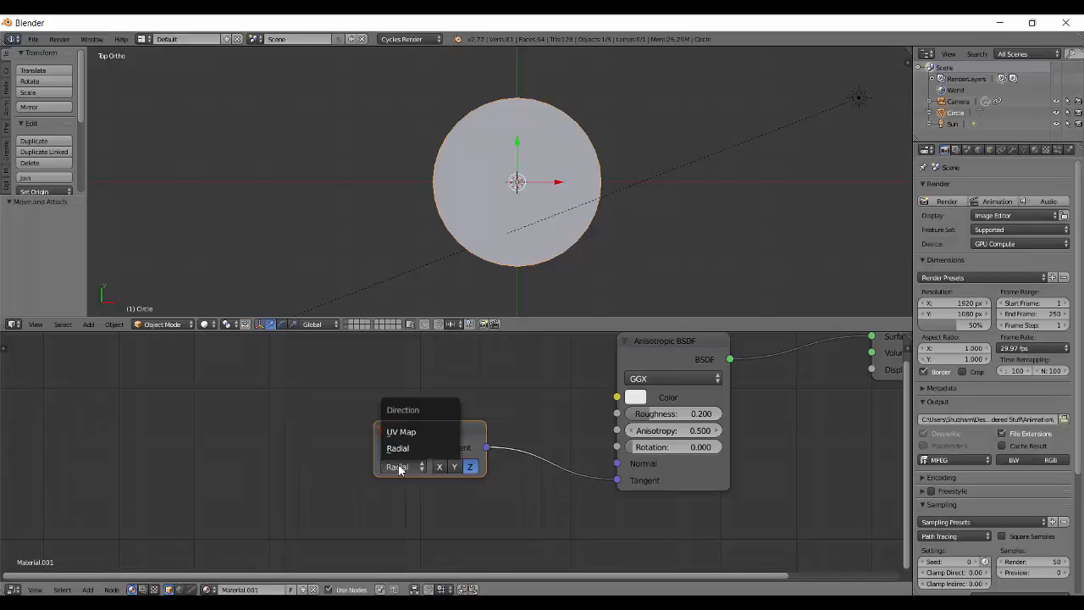
pyautogui.scroll(-3, 474, 284)
pyautogui.scroll(3, 445, 445)
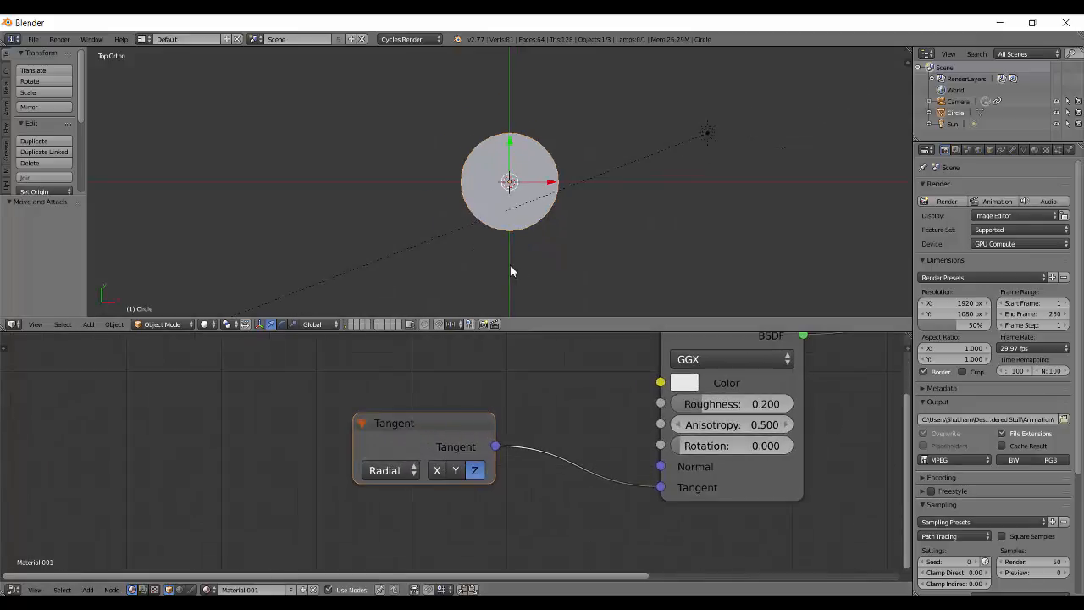
pyautogui.scroll(2, 571, 237)
pyautogui.moveTo(571, 237); pyautogui.dragTo(603, 227, button='middle')
pyautogui.scroll(3, 609, 188)
pyautogui.moveTo(805, 400); pyautogui.dragTo(666, 475, button='middle')
pyautogui.scroll(-2, 454, 133)
# Enable Pro Lighting: Skies (Demo) for the world, expand its settings and preview the disc in rendered shading.
pyautogui.moveTo(454, 136); pyautogui.dragTo(651, 226, button='middle')
pyautogui.click(978, 150)
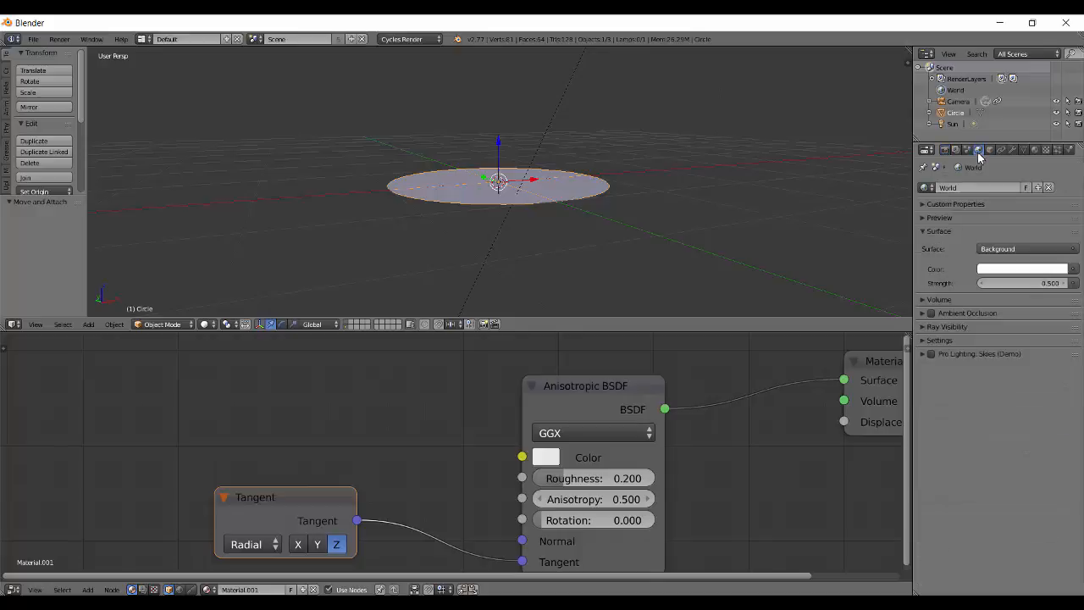
pyautogui.click(938, 356)
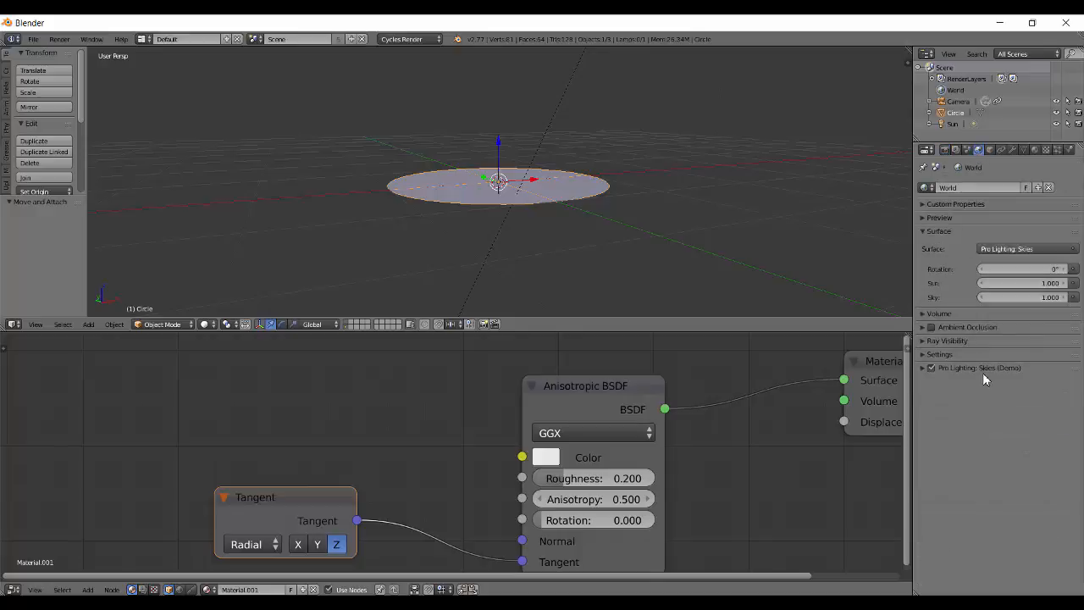
pyautogui.click(993, 418)
pyautogui.click(975, 250)
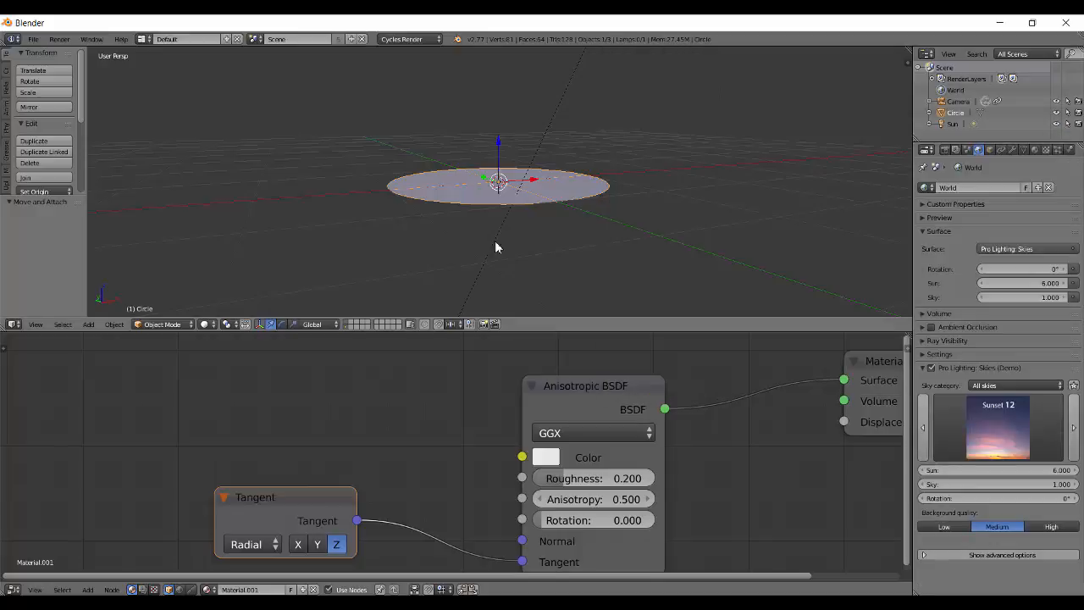
pyautogui.hotkey('shift', 'z')
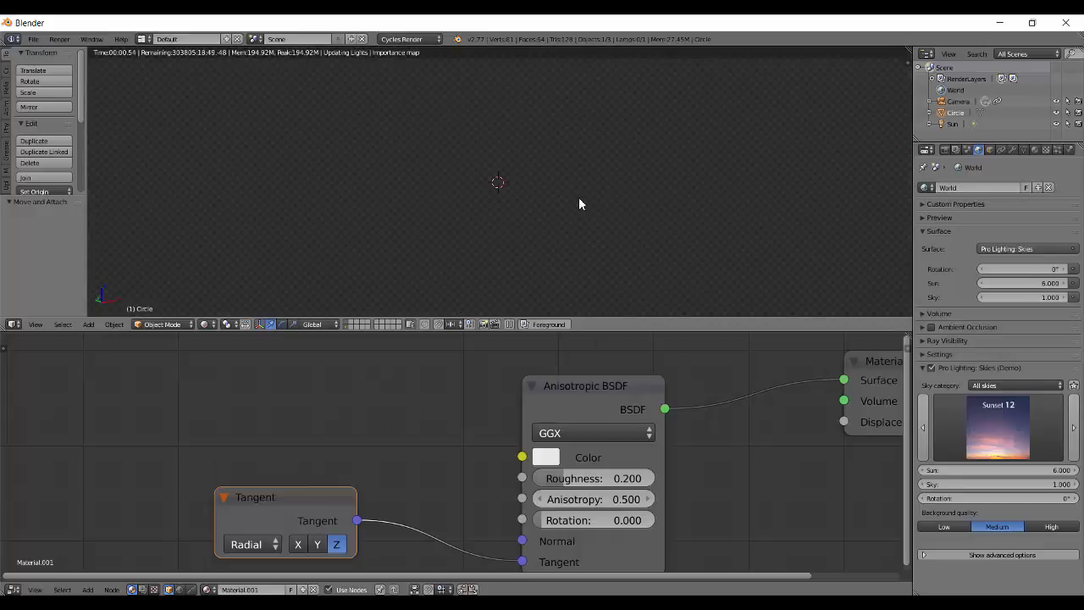
# Choose the Morning 12 sky as the environment and inspect the disc's reflections from a higher angle.
pyautogui.click(958, 420)
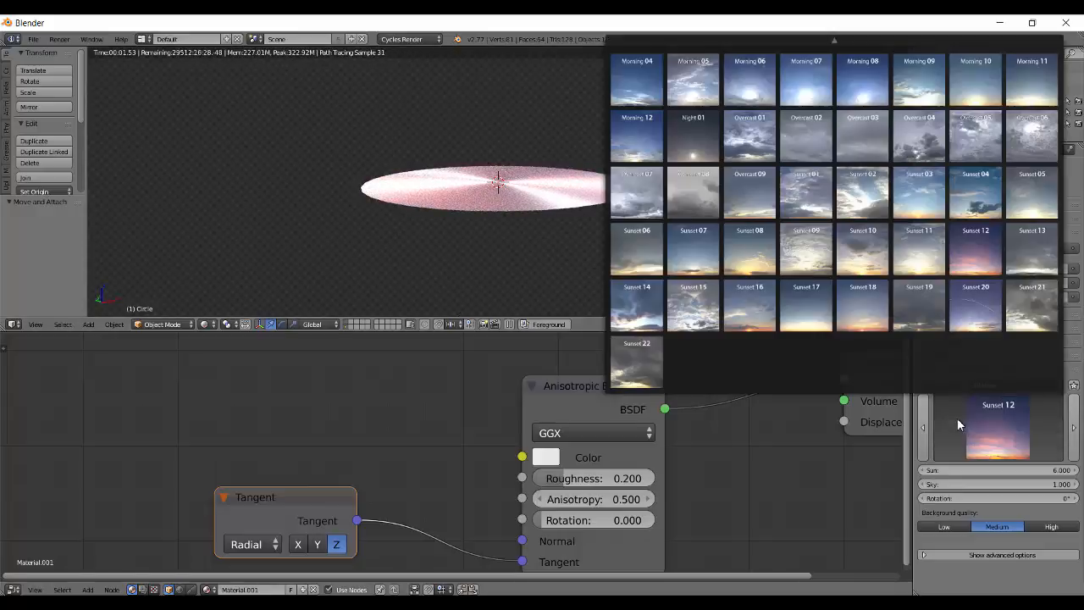
pyautogui.click(959, 426)
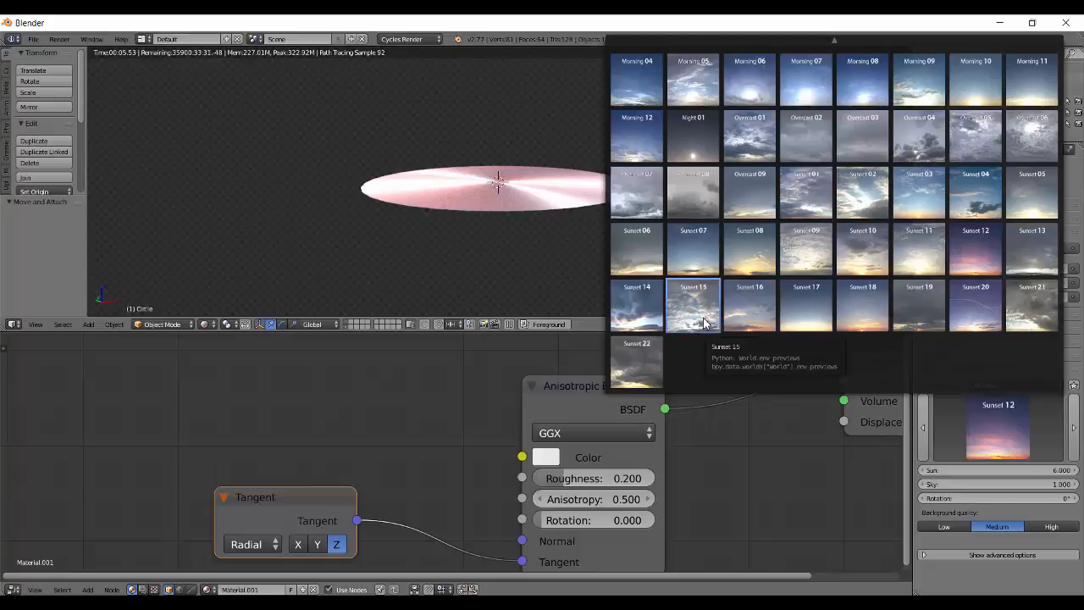
pyautogui.click(636, 136)
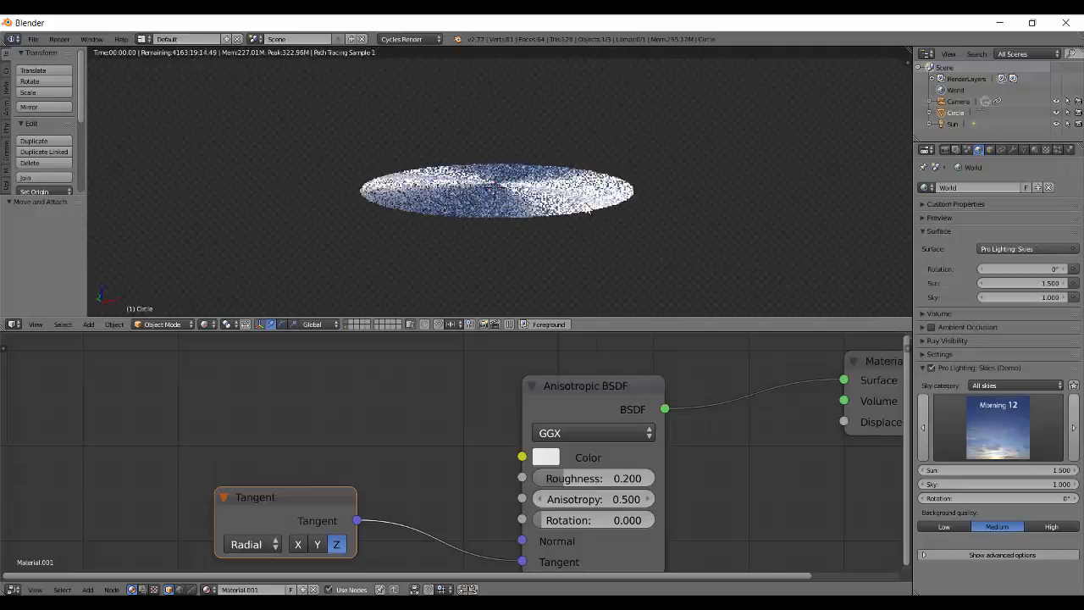
pyautogui.moveTo(557, 233); pyautogui.dragTo(651, 179, button='middle')
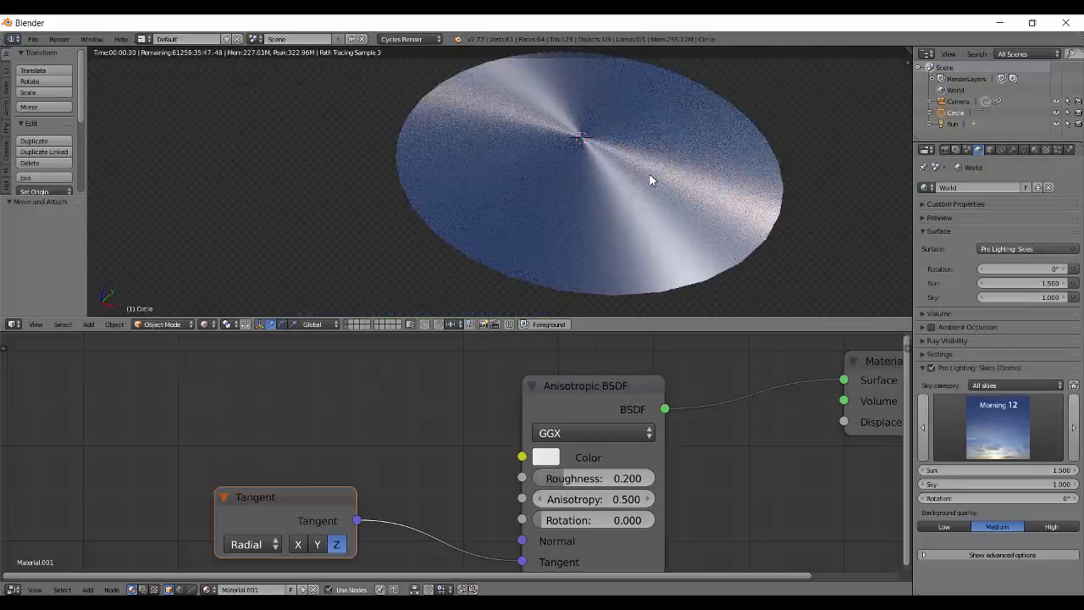
# Move the Anisotropic BSDF node up slightly and set its Anisotropy to 0.600.
pyautogui.moveTo(586, 401); pyautogui.dragTo(590, 376)
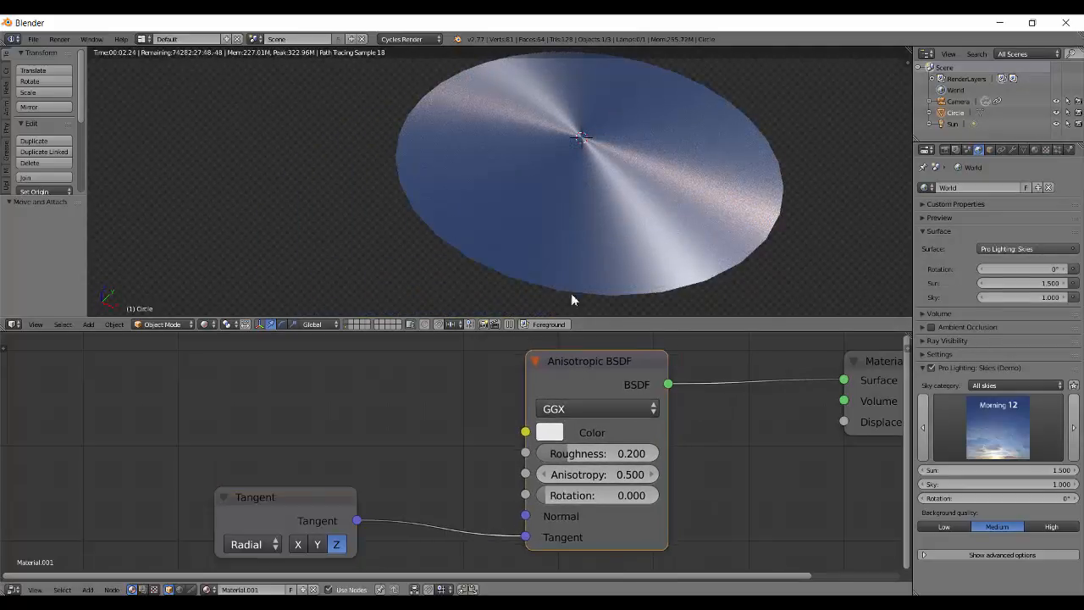
pyautogui.click(656, 472)
pyautogui.click(656, 472)
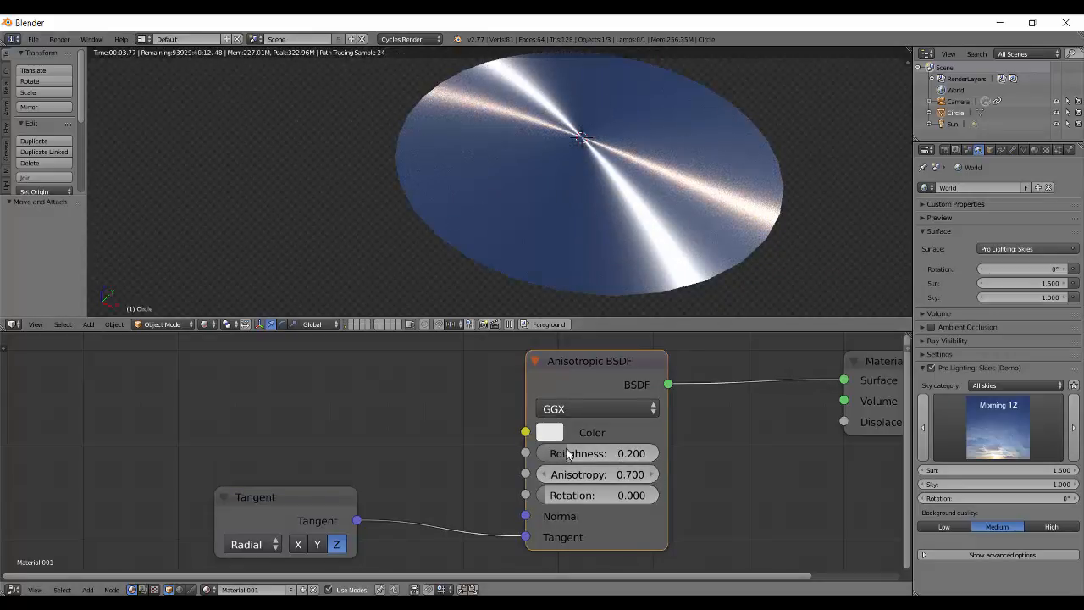
pyautogui.click(542, 476)
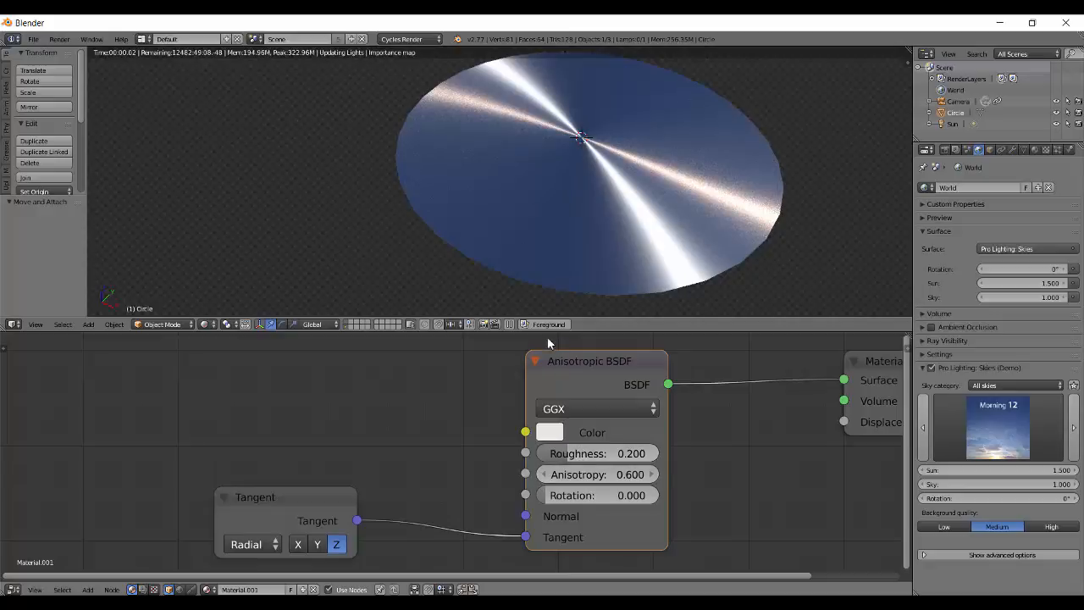
pyautogui.moveTo(429, 481); pyautogui.dragTo(478, 456, button='middle')
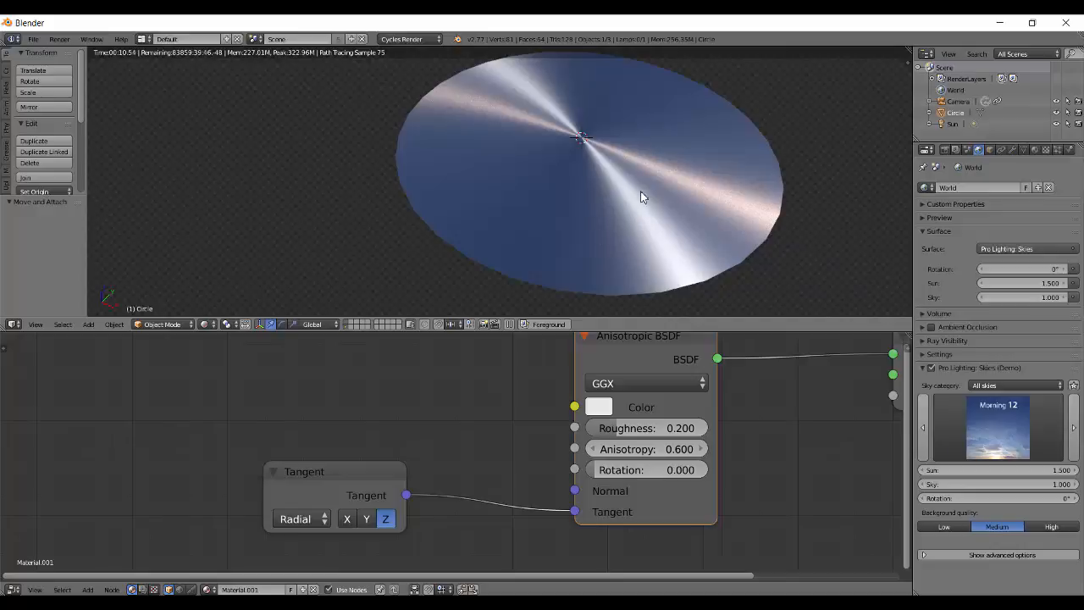
# Inspect the rendered highlights, return the viewport to solid shading and set the transform orientation to Local.
pyautogui.scroll(2, 678, 281)
pyautogui.keyDown('shift'); pyautogui.moveTo(646, 243); pyautogui.dragTo(555, 139, button='middle'); pyautogui.keyUp('shift')
pyautogui.keyDown('shift'); pyautogui.moveTo(604, 178); pyautogui.dragTo(600, 238, button='middle'); pyautogui.keyUp('shift')
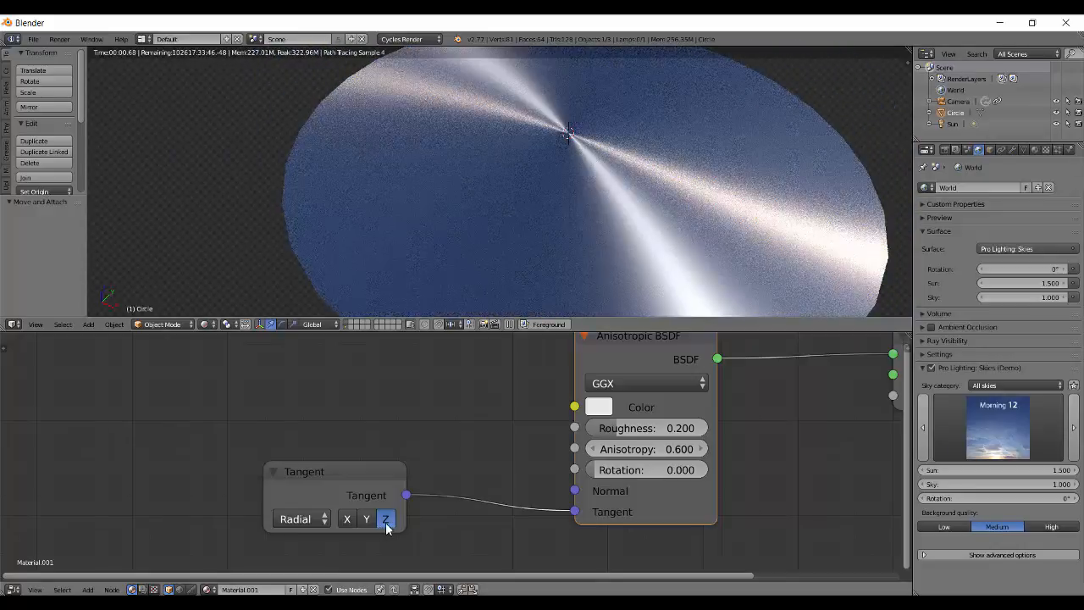
pyautogui.scroll(-1, 652, 268)
pyautogui.hotkey('shift', 'z')
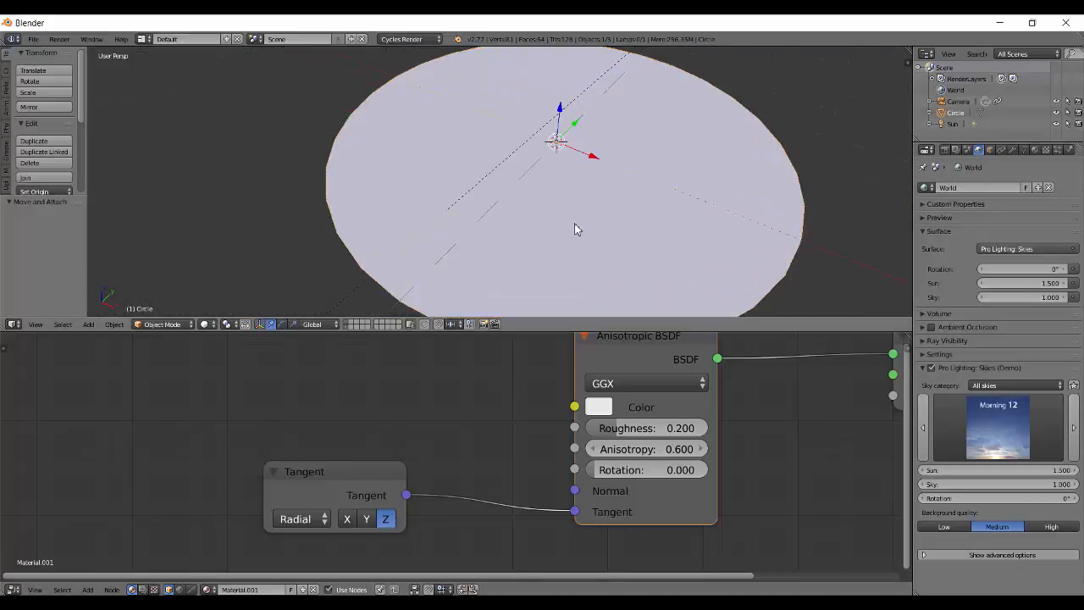
pyautogui.moveTo(574, 224)
pyautogui.mouseDown(button='middle')
pyautogui.moveTo(570, 158)
pyautogui.moveTo(554, 220)
pyautogui.moveTo(536, 184)
pyautogui.mouseUp(button='middle')
pyautogui.click(320, 324)
pyautogui.click(317, 298)
pyautogui.scroll(-2, 566, 207)
pyautogui.moveTo(545, 240); pyautogui.dragTo(658, 251, button='middle')
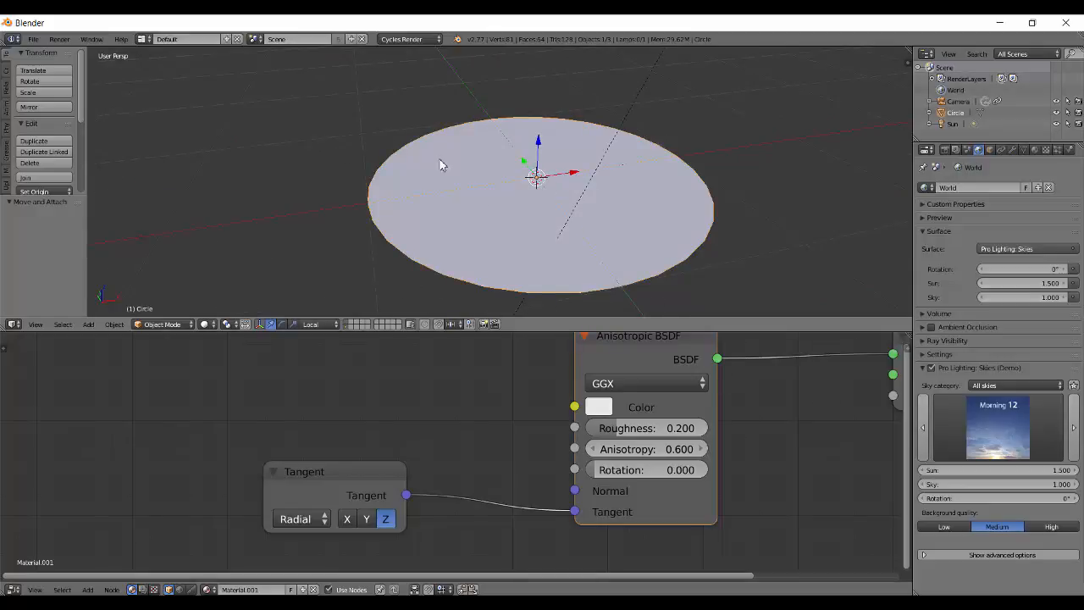
pyautogui.moveTo(508, 232); pyautogui.dragTo(489, 180, button='middle')
# Set the Tangent node's radial axis to Y, previewing the disc in rendered shading before returning to solid shading.
pyautogui.hotkey('shift', 'z')
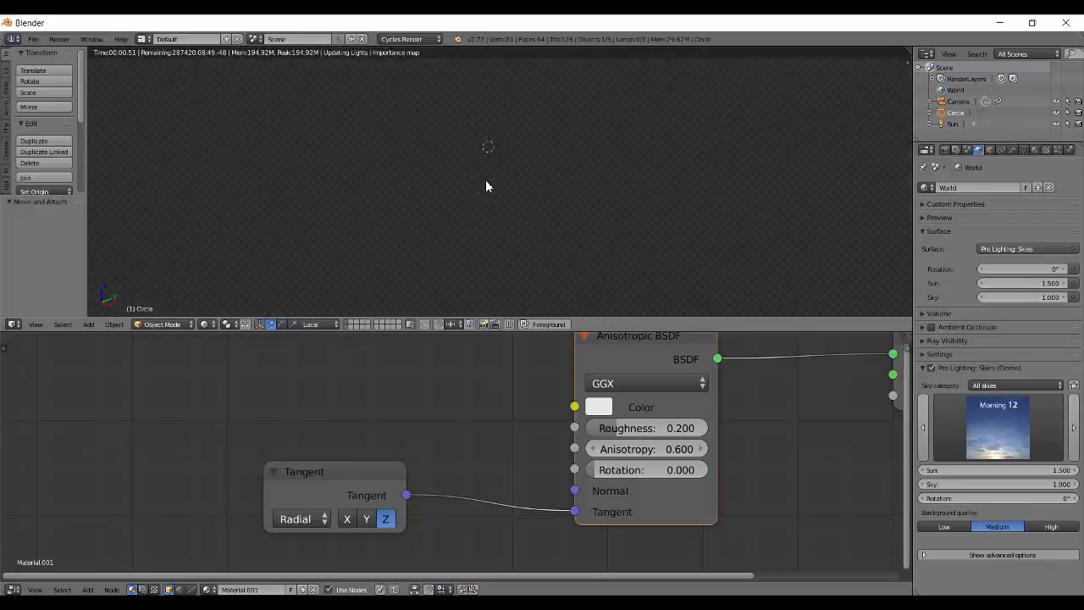
pyautogui.moveTo(467, 438); pyautogui.dragTo(483, 413, button='middle')
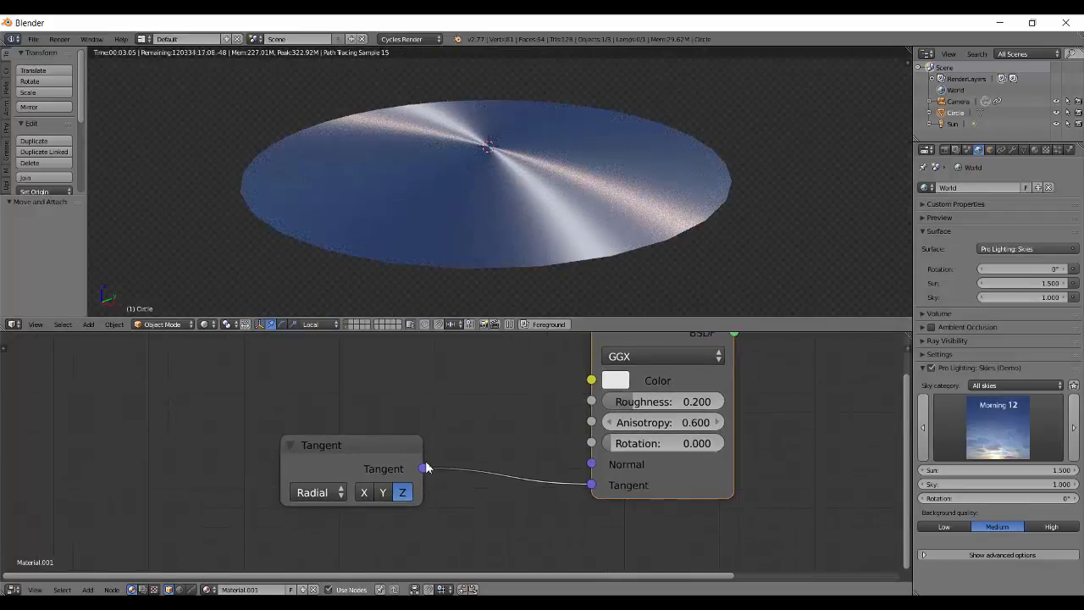
pyautogui.click(383, 492)
pyautogui.moveTo(523, 201); pyautogui.dragTo(668, 150, button='middle')
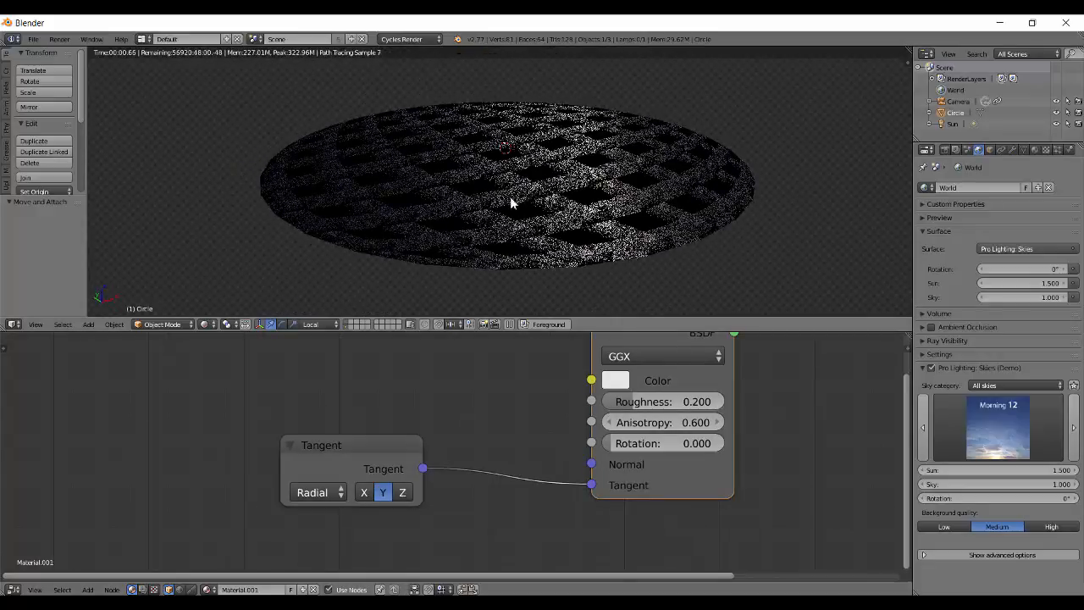
pyautogui.hotkey('shift', 'z')
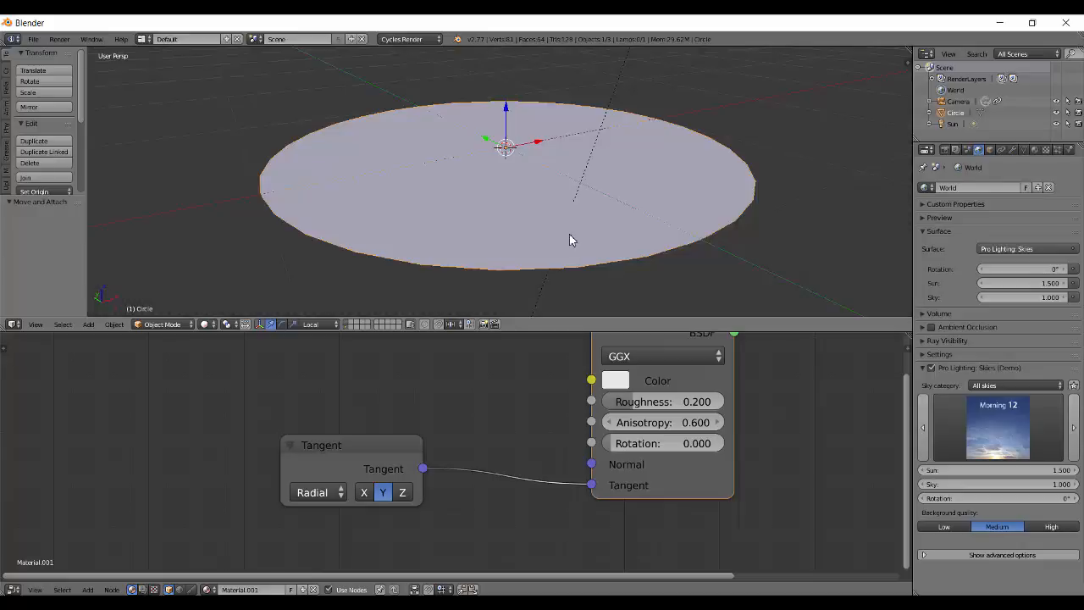
# Rotate the disc 90° about the global X axis so it stands upright, and apply its rotation.
pyautogui.scroll(-3, 569, 236)
pyautogui.moveTo(649, 221)
pyautogui.mouseDown(button='middle')
pyautogui.moveTo(635, 241)
pyautogui.moveTo(520, 245)
pyautogui.mouseUp(button='middle')
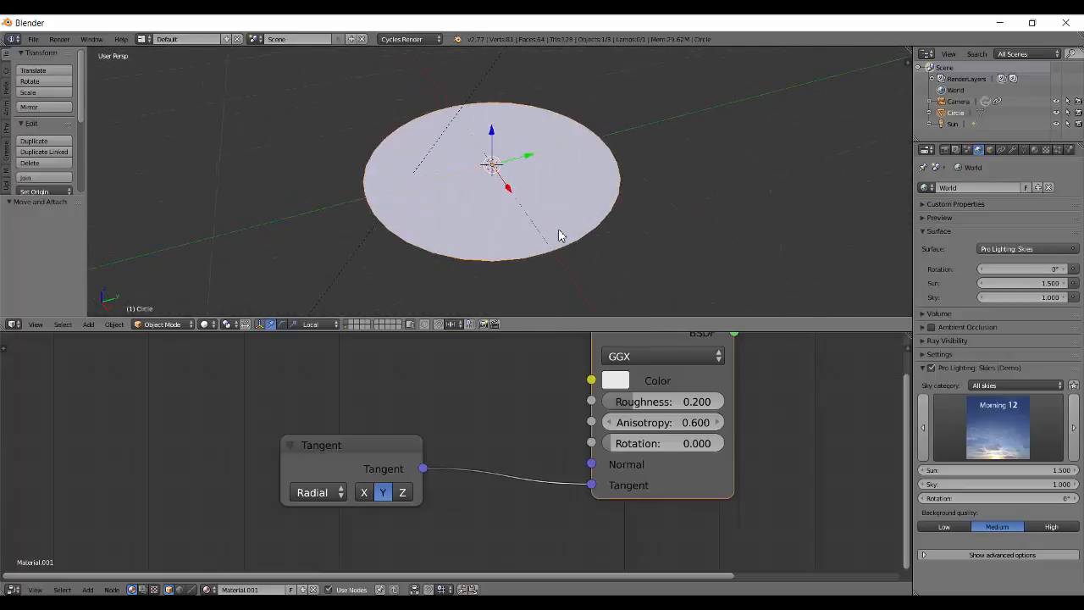
pyautogui.press('r')
pyautogui.write('x')
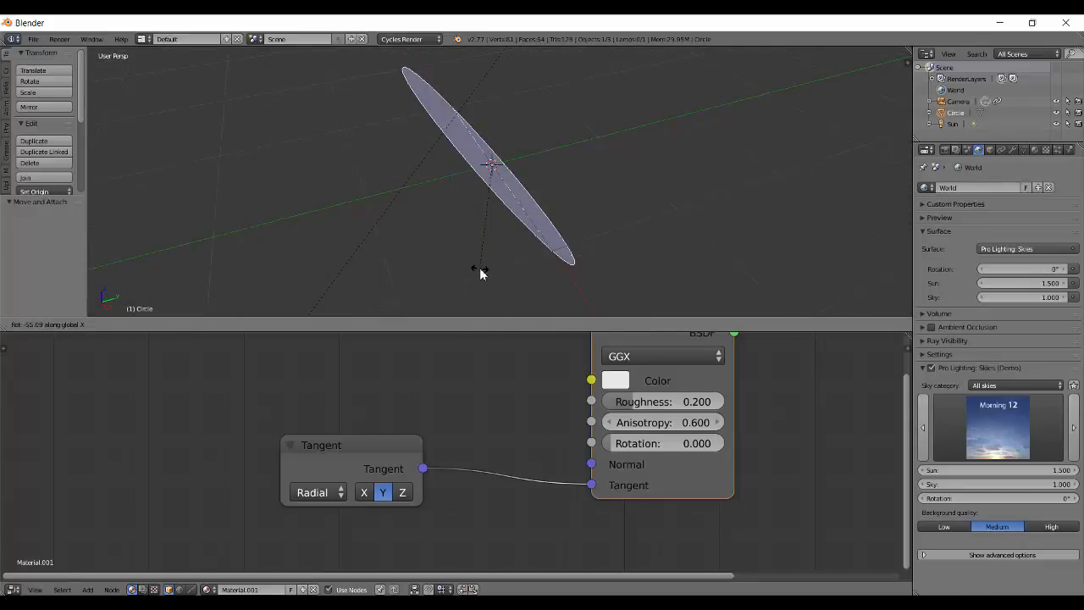
pyautogui.write('90')
pyautogui.press('Return')
pyautogui.scroll(-2, 620, 206)
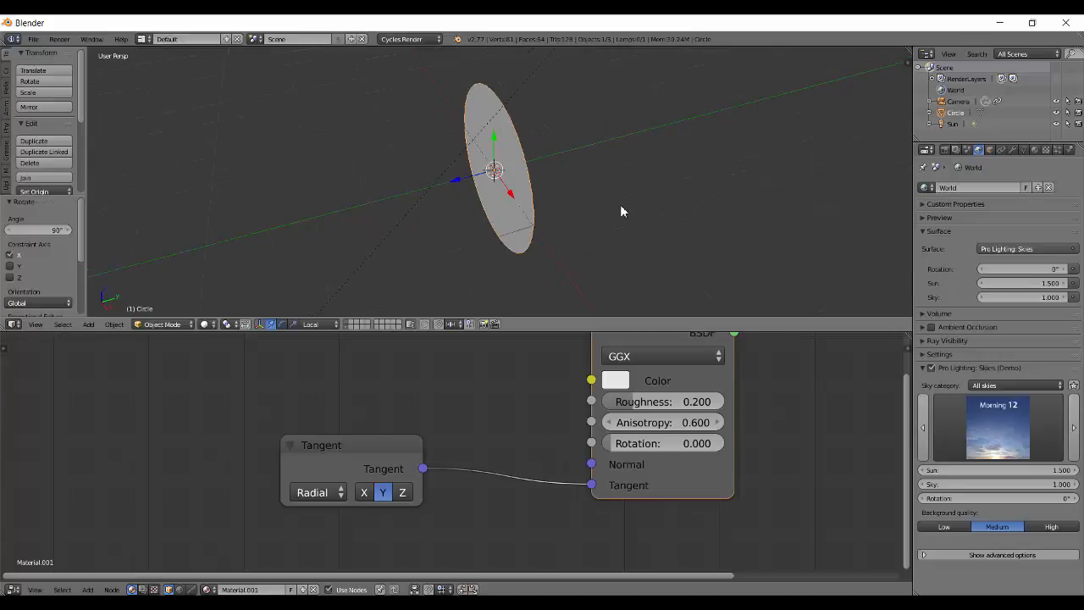
pyautogui.moveTo(520, 201); pyautogui.dragTo(671, 197, button='middle')
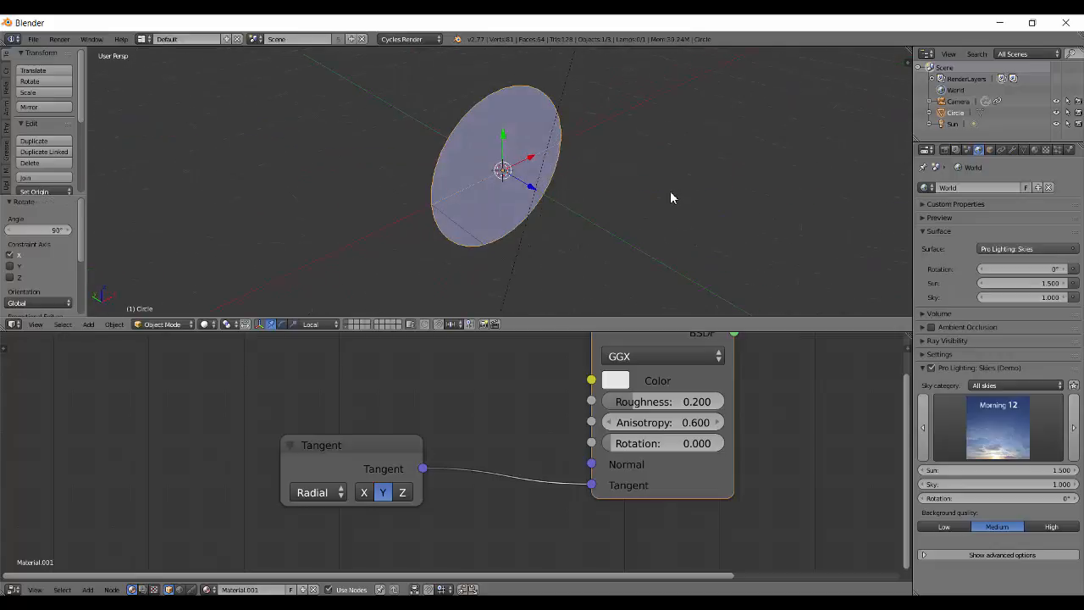
pyautogui.hotkey('ctrl', 'a')
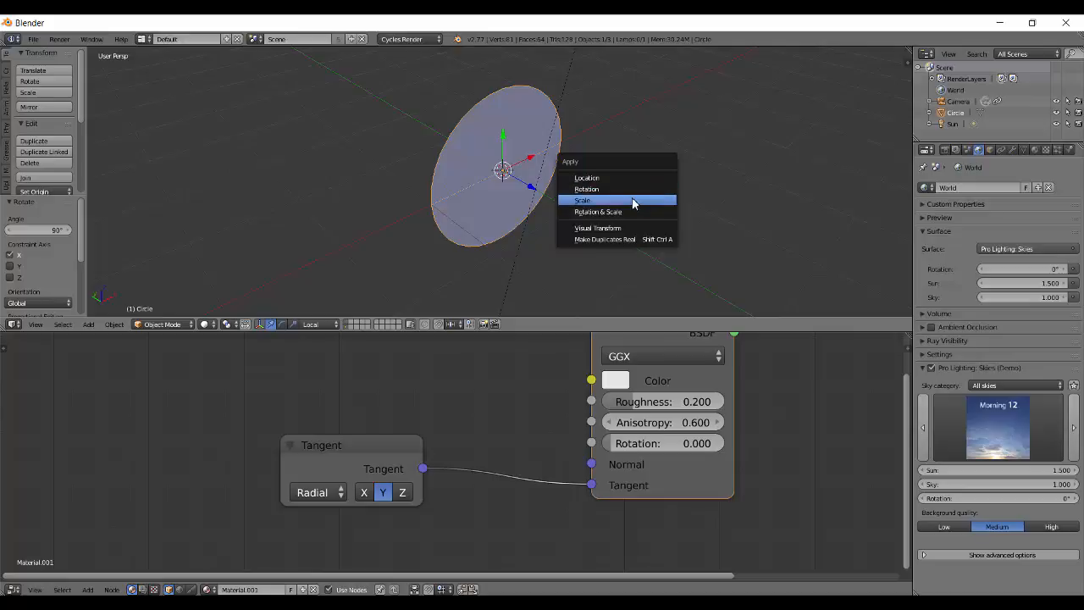
pyautogui.click(637, 189)
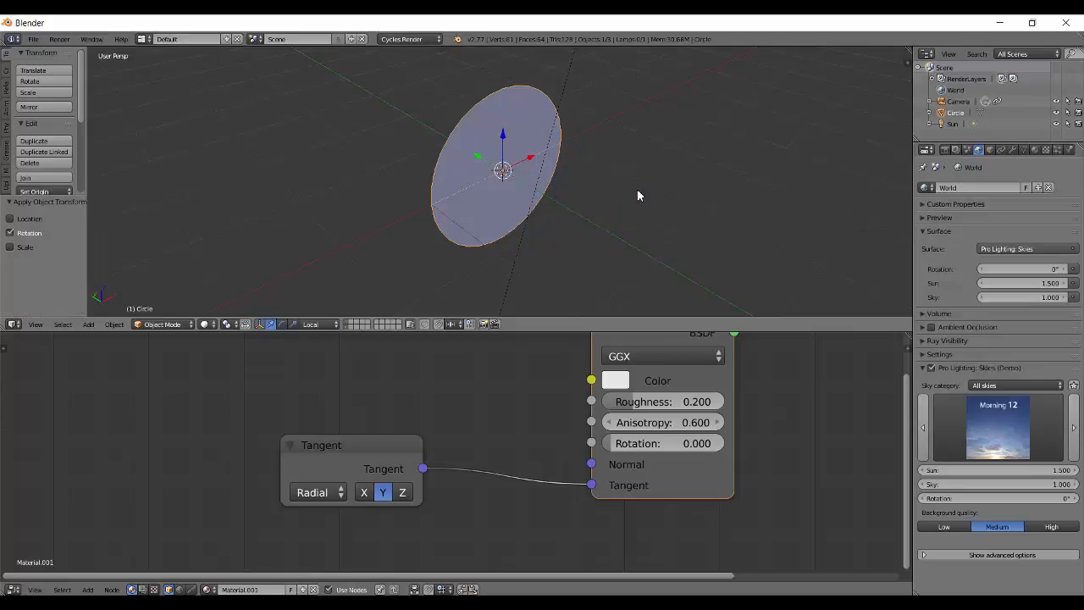
# Inspect the upright disc's highlights in rendered shading from several angles and return the viewport to solid shading.
pyautogui.moveTo(614, 189); pyautogui.dragTo(593, 254, button='middle')
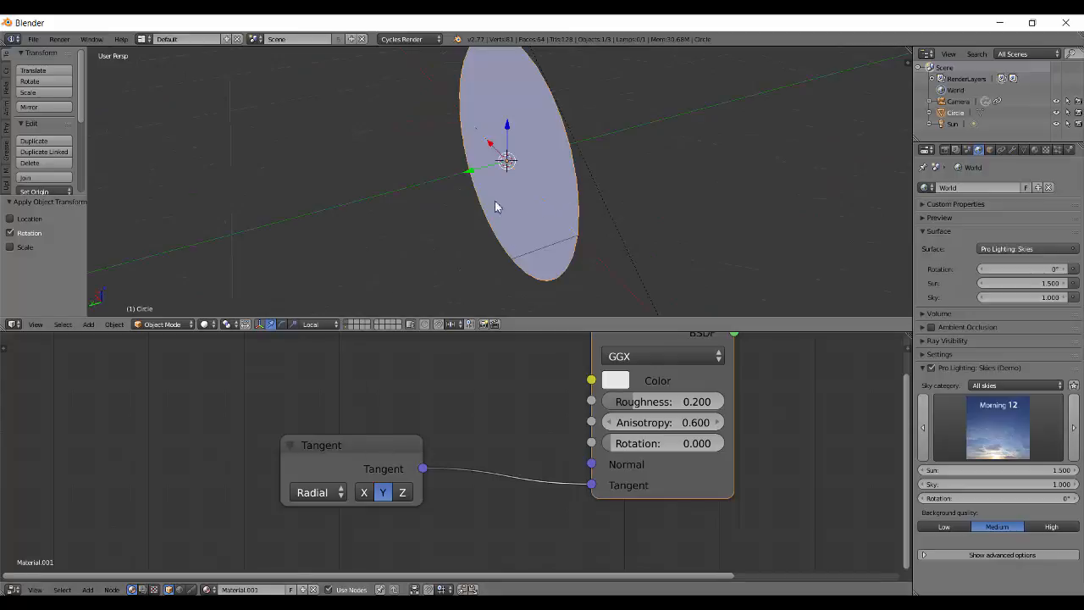
pyautogui.moveTo(448, 175)
pyautogui.mouseDown(button='middle')
pyautogui.moveTo(558, 171)
pyautogui.moveTo(496, 177)
pyautogui.moveTo(509, 150)
pyautogui.mouseUp(button='middle')
pyautogui.hotkey('shift', 'z')
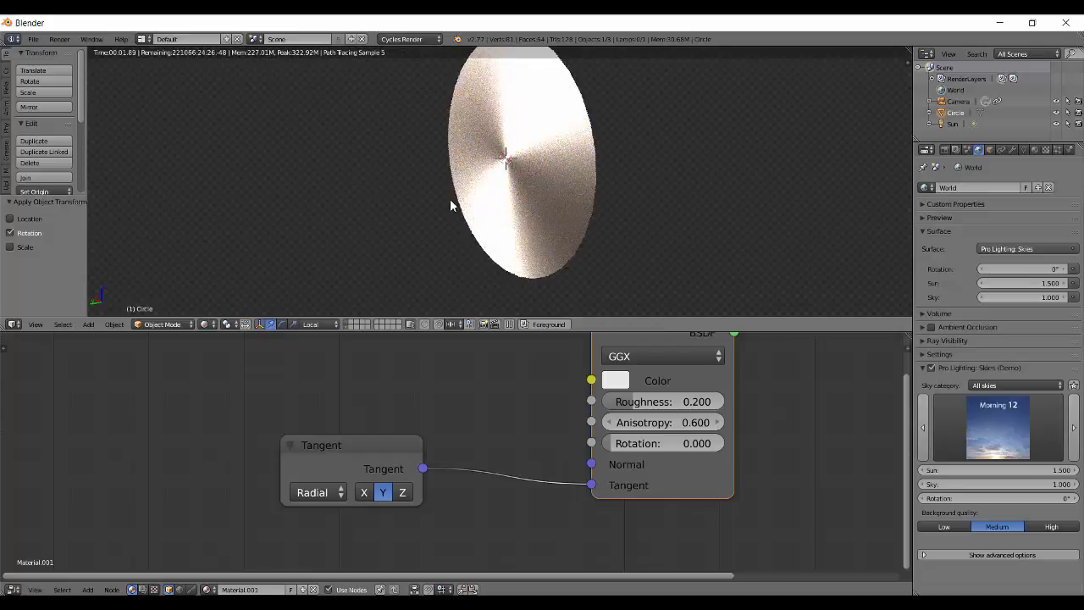
pyautogui.moveTo(549, 186); pyautogui.dragTo(506, 208, button='middle')
pyautogui.scroll(1, 506, 203)
pyautogui.hotkey('shift', 'z')
pyautogui.scroll(1, 503, 203)
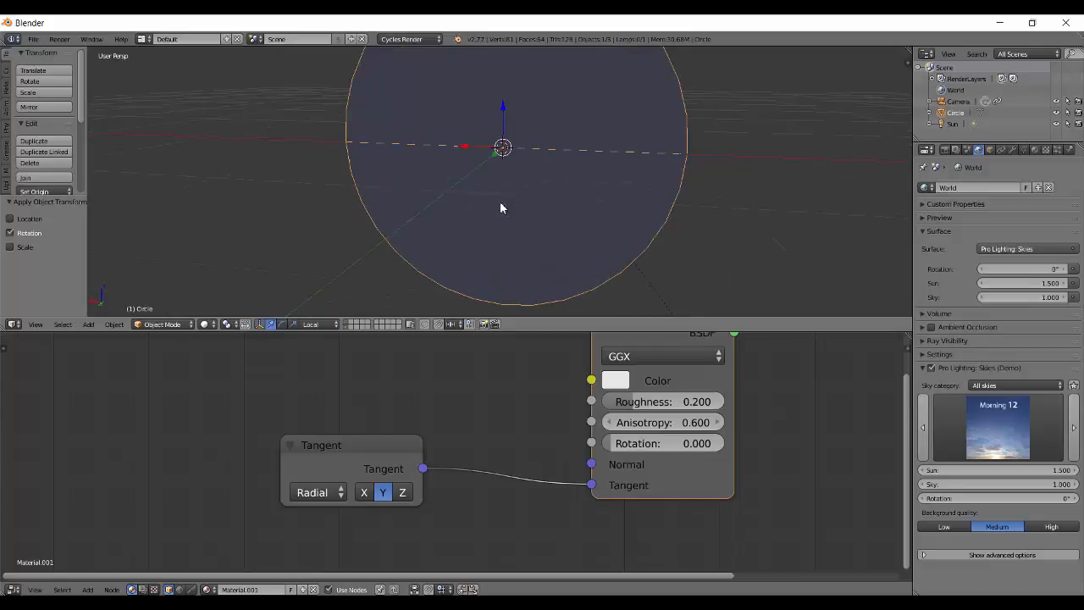
pyautogui.scroll(-3, 501, 201)
pyautogui.moveTo(545, 166); pyautogui.dragTo(495, 189, button='middle')
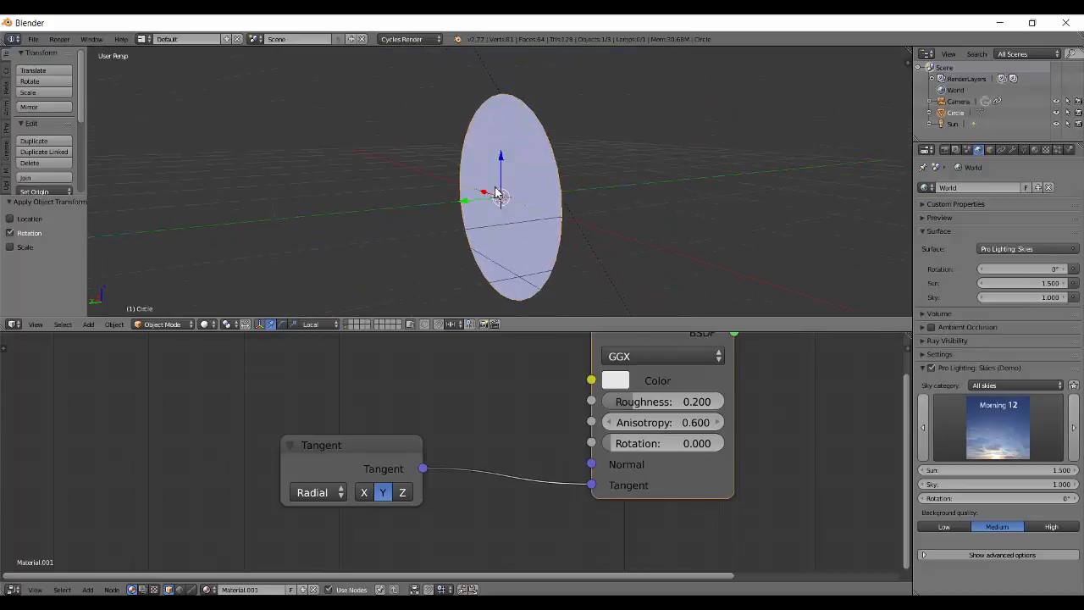
pyautogui.click(319, 324)
pyautogui.moveTo(534, 225); pyautogui.dragTo(512, 205, button='middle')
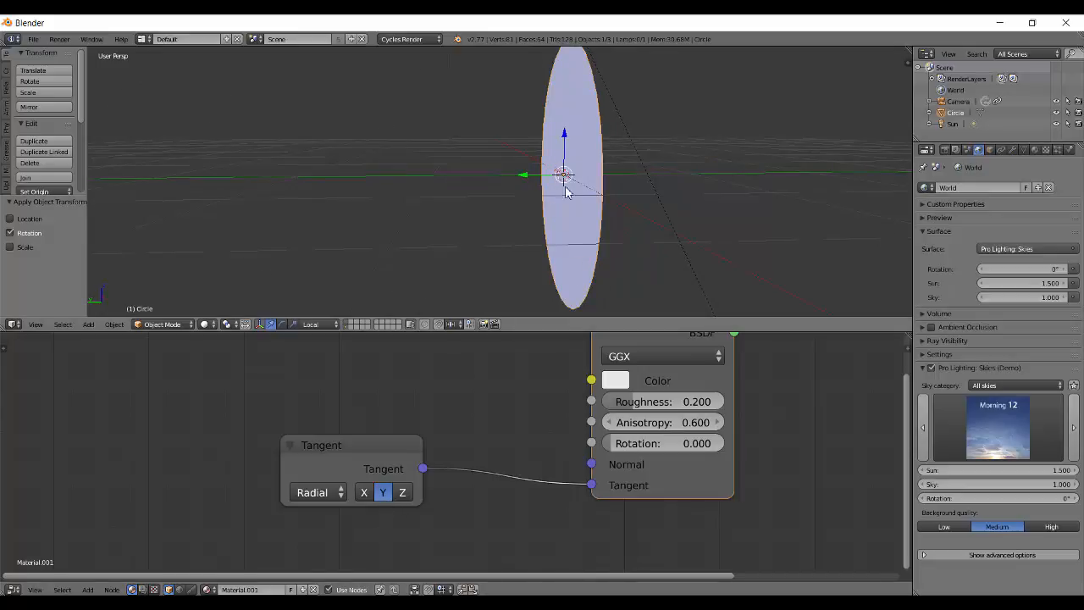
# Set the Tangent node's radial axis to X and rotate the disc 90° about the global Z axis.
pyautogui.moveTo(566, 191); pyautogui.dragTo(658, 254, button='middle')
pyautogui.click(366, 494)
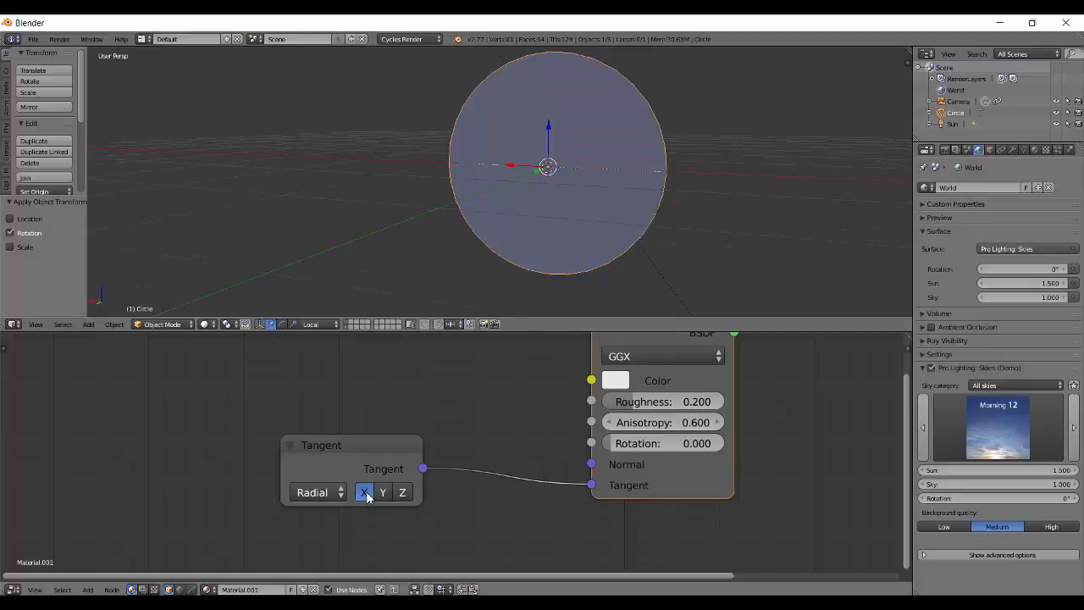
pyautogui.moveTo(566, 222); pyautogui.dragTo(676, 212, button='middle')
pyautogui.write('r')
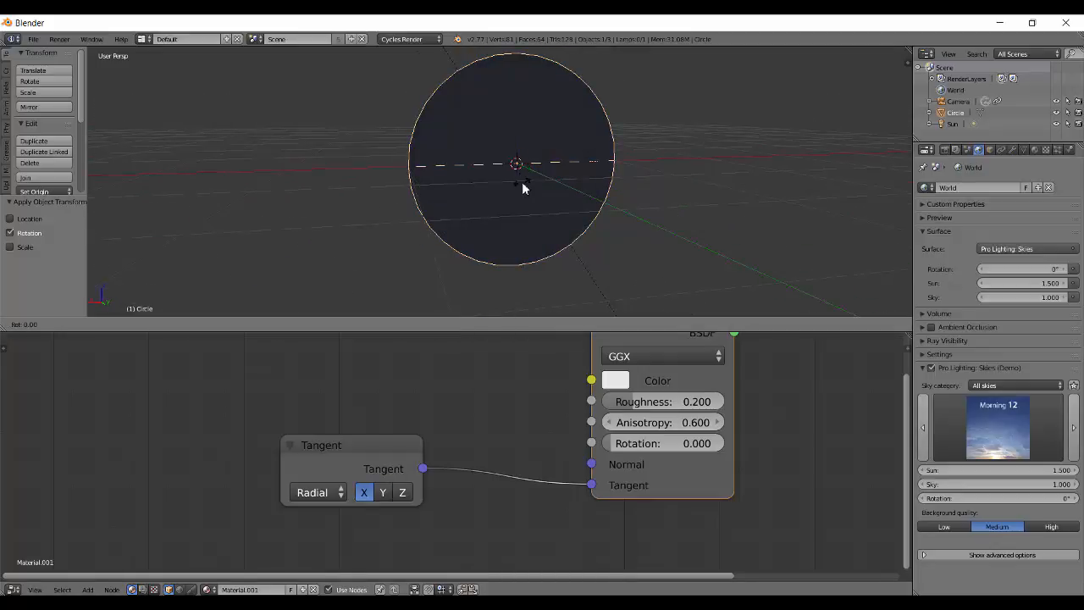
pyautogui.write('z90')
pyautogui.press('Return')
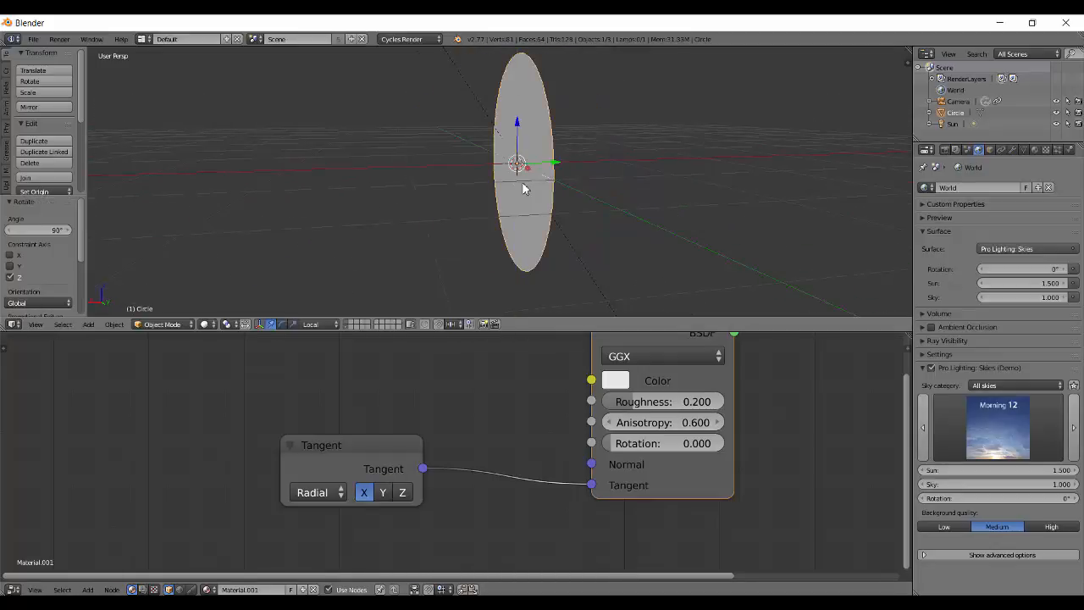
# Preview the turned disc in rendered shading with the Tangent node's radial axis set to Y.
pyautogui.hotkey('ctrl', 'a')
pyautogui.click(532, 158)
pyautogui.moveTo(557, 193)
pyautogui.mouseDown(button='middle')
pyautogui.moveTo(632, 197)
pyautogui.moveTo(602, 174)
pyautogui.moveTo(657, 196)
pyautogui.moveTo(485, 189)
pyautogui.moveTo(648, 212)
pyautogui.moveTo(580, 195)
pyautogui.moveTo(589, 175)
pyautogui.moveTo(597, 200)
pyautogui.moveTo(593, 185)
pyautogui.mouseUp(button='middle')
pyautogui.hotkey('shift', 'z')
pyautogui.click(383, 490)
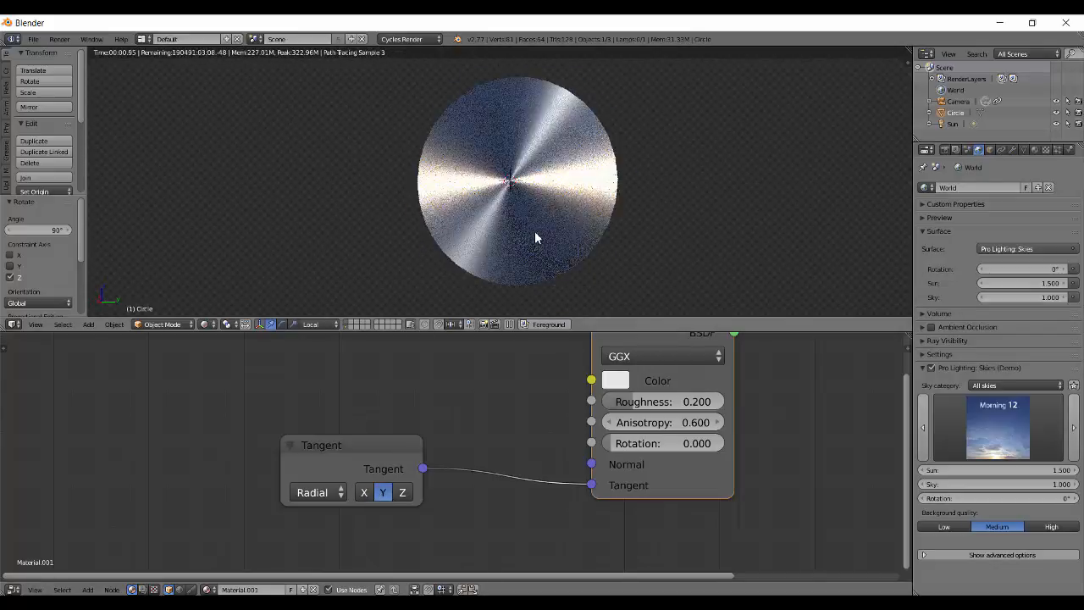
pyautogui.scroll(2, 550, 249)
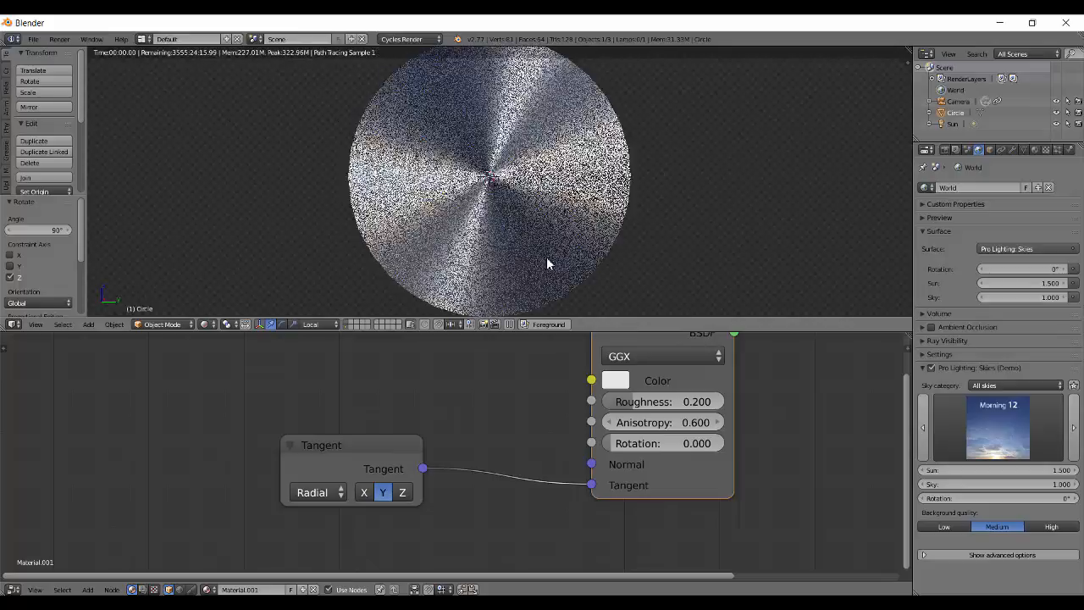
# Set the Tangent node's radial axis back to X and apply the disc's rotation in rendered shading.
pyautogui.click(365, 491)
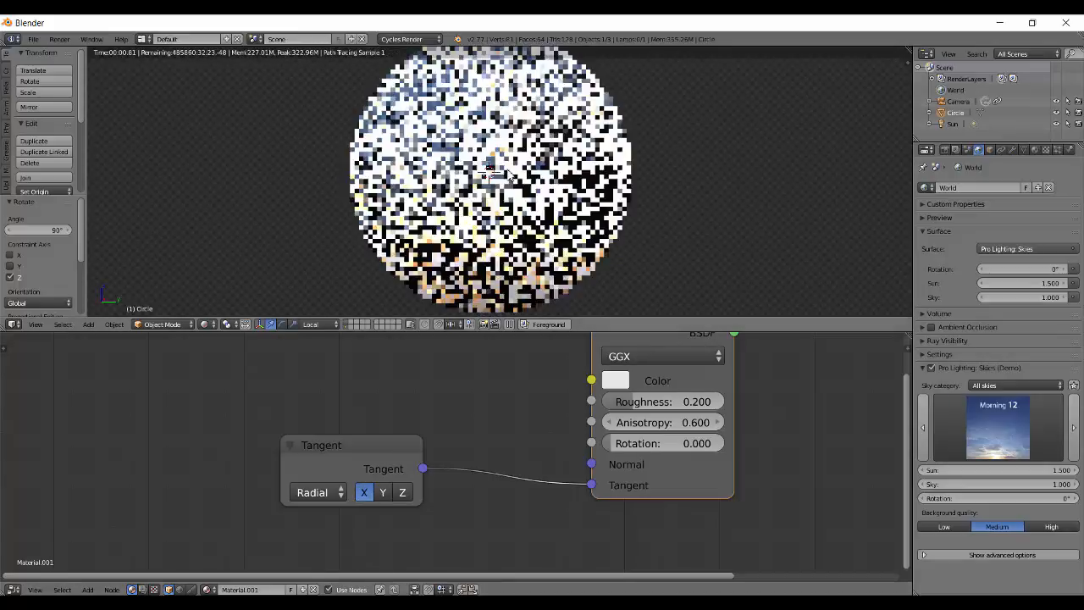
pyautogui.hotkey('ctrl', 'a')
pyautogui.click(496, 176)
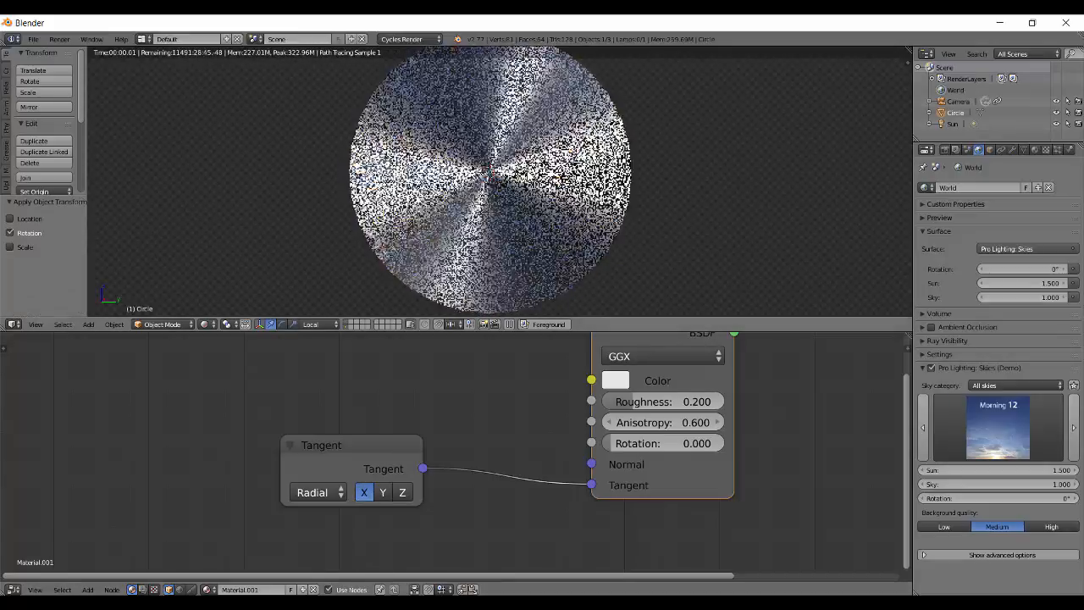
pyautogui.moveTo(496, 175); pyautogui.dragTo(548, 150, button='middle')
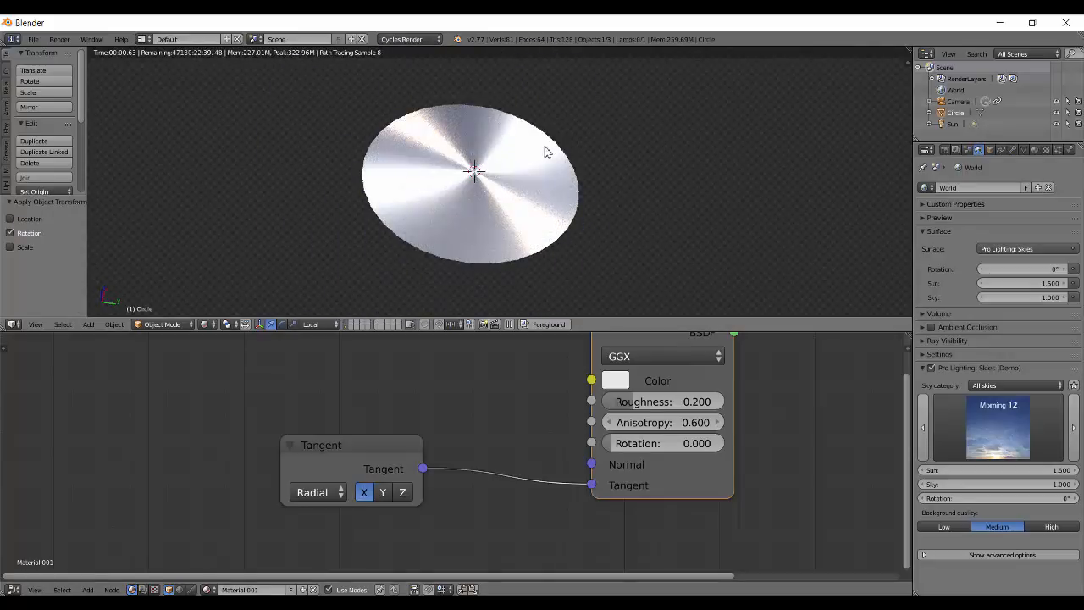
pyautogui.moveTo(486, 225); pyautogui.dragTo(503, 206, button='middle')
pyautogui.scroll(1, 479, 227)
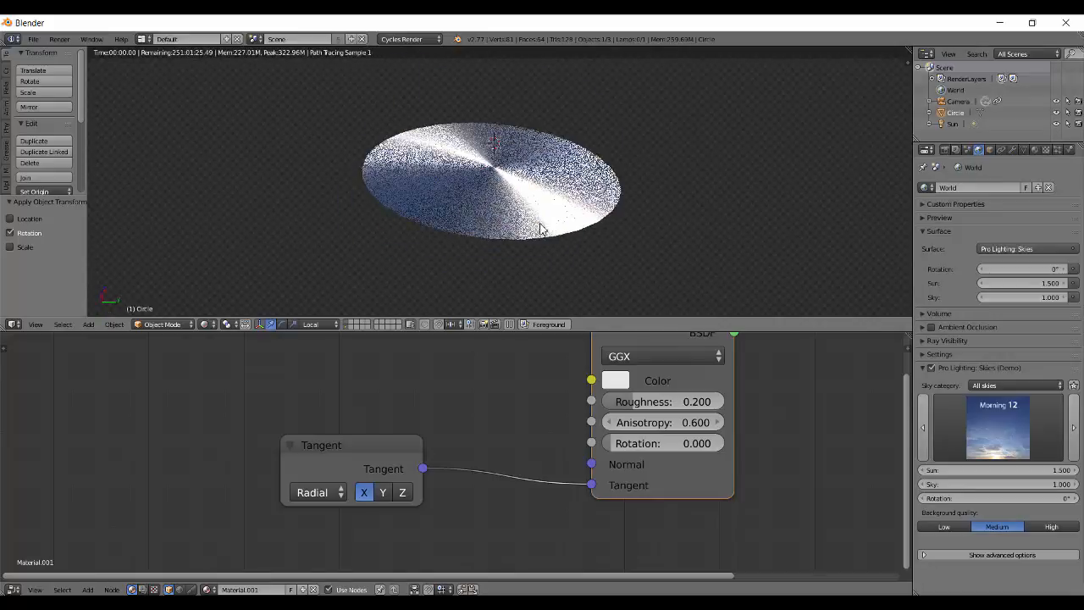
# Try a Rotation of 0.292 on the Anisotropic BSDF node and undo the change.
pyautogui.press('KP_3')
pyautogui.moveTo(630, 448); pyautogui.dragTo(654, 424)
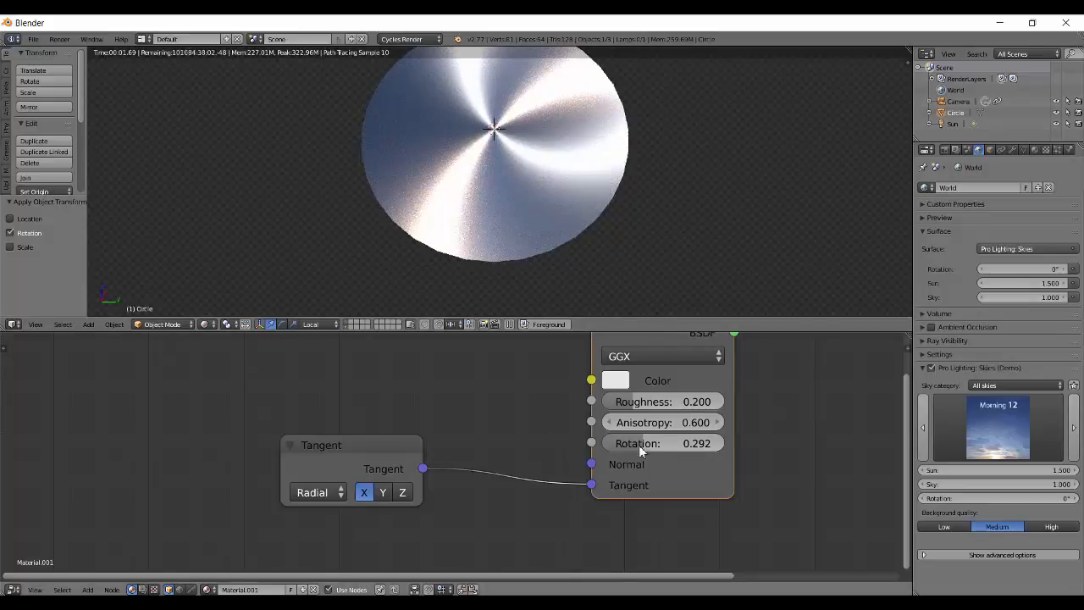
pyautogui.hotkey('ctrl', 'z')
pyautogui.hotkey('ctrl', 'z')
# Return the viewport to solid shading and switch the Tangent node from Radial to UV Map.
pyautogui.moveTo(429, 477); pyautogui.dragTo(484, 498, button='middle')
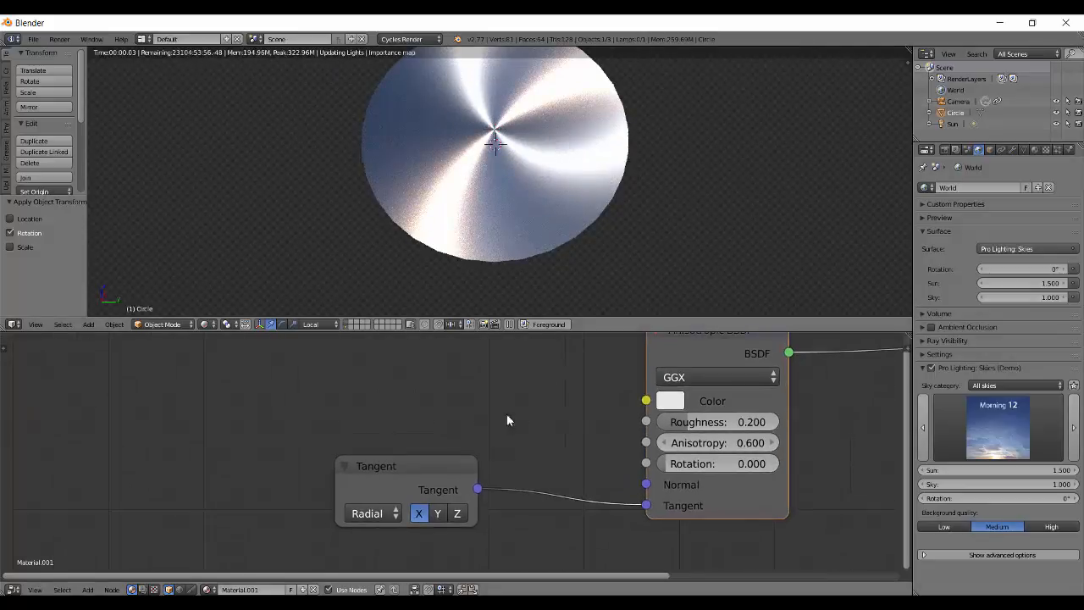
pyautogui.scroll(-2, 520, 225)
pyautogui.hotkey('shift', 'z')
pyautogui.moveTo(417, 476); pyautogui.dragTo(397, 431, button='middle')
pyautogui.click(367, 466)
pyautogui.click(356, 467)
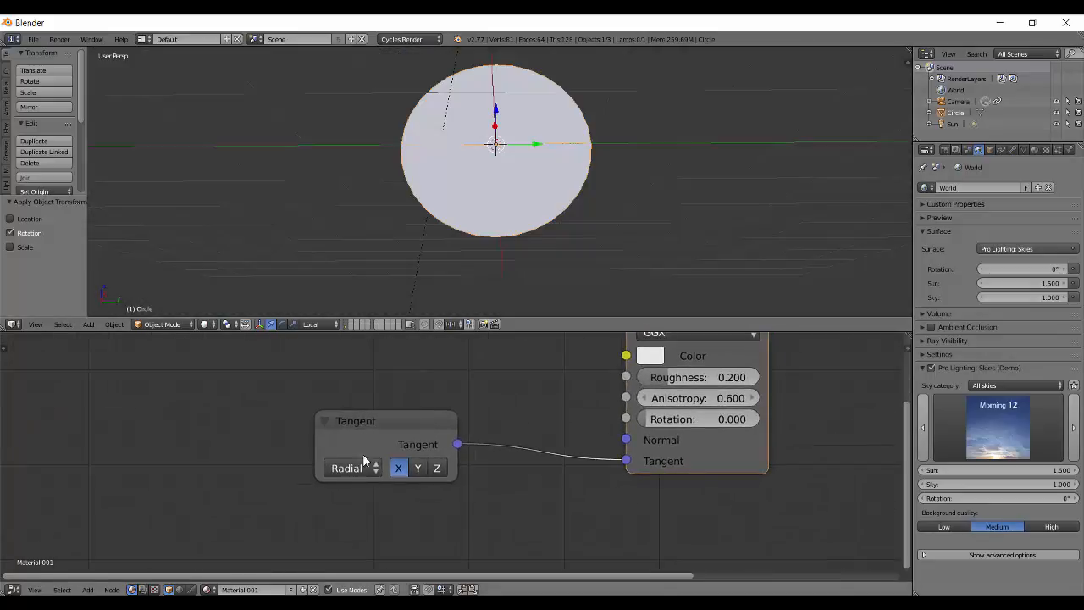
pyautogui.click(361, 457)
pyautogui.click(360, 463)
pyautogui.click(362, 424)
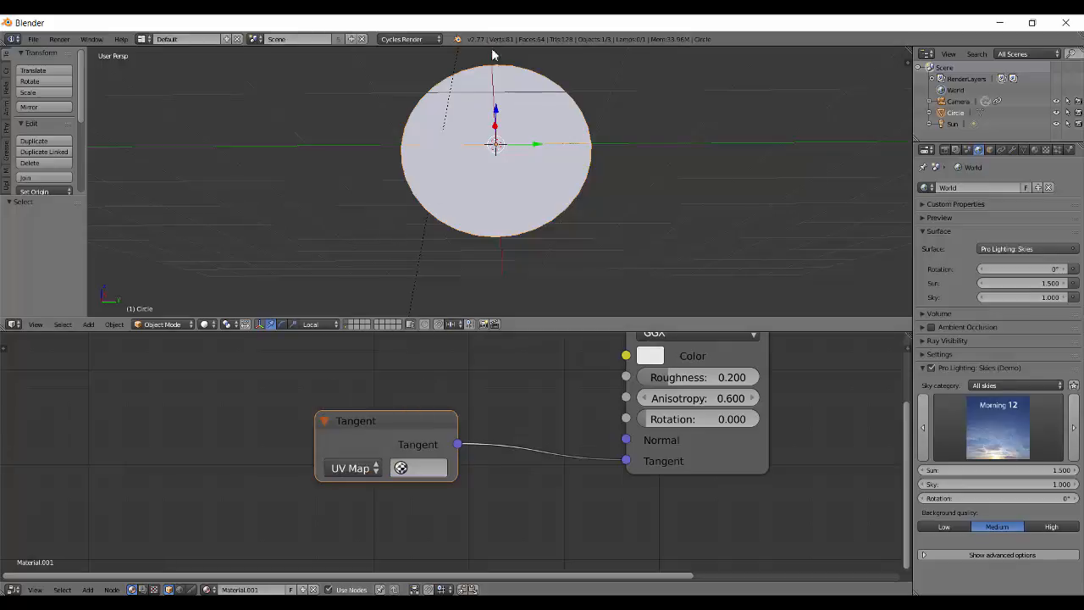
pyautogui.press('Tab')
pyautogui.scroll(-2, 508, 229)
pyautogui.keyDown('shift'); pyautogui.moveTo(568, 188); pyautogui.dragTo(568, 217, button='middle'); pyautogui.keyUp('shift')
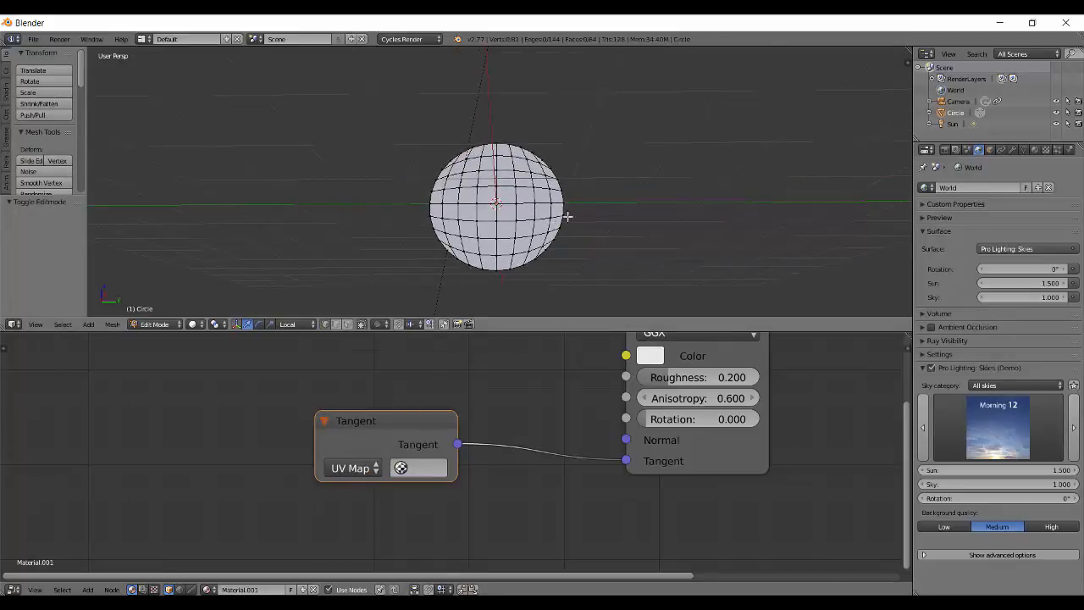
pyautogui.press('Tab')
# Rotate the disc 90° about the global Y axis so it lies flat, and apply its rotation.
pyautogui.moveTo(695, 199); pyautogui.dragTo(488, 252, button='middle')
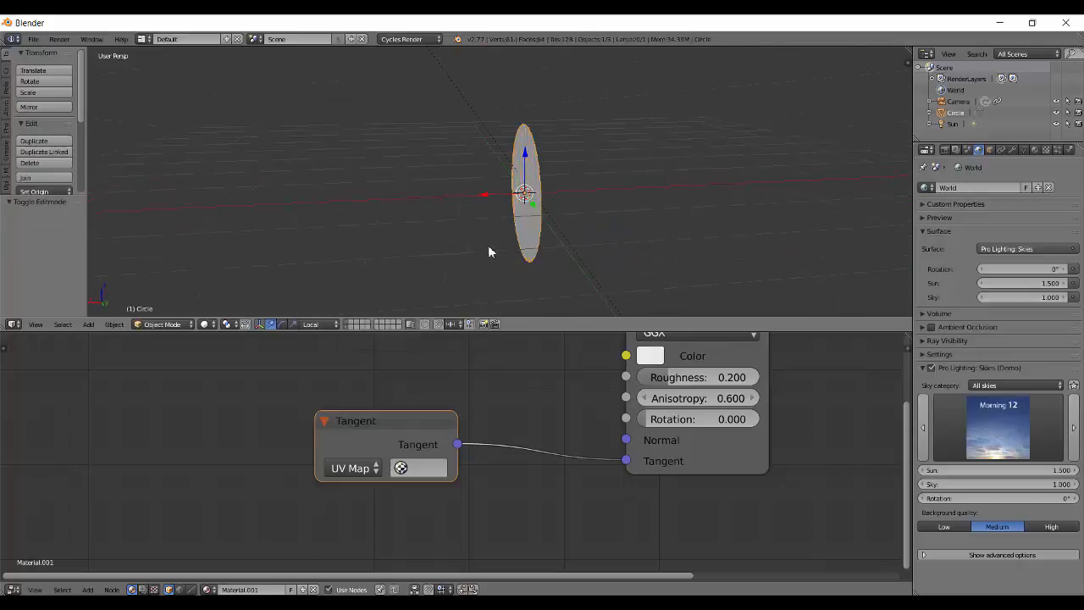
pyautogui.press('r')
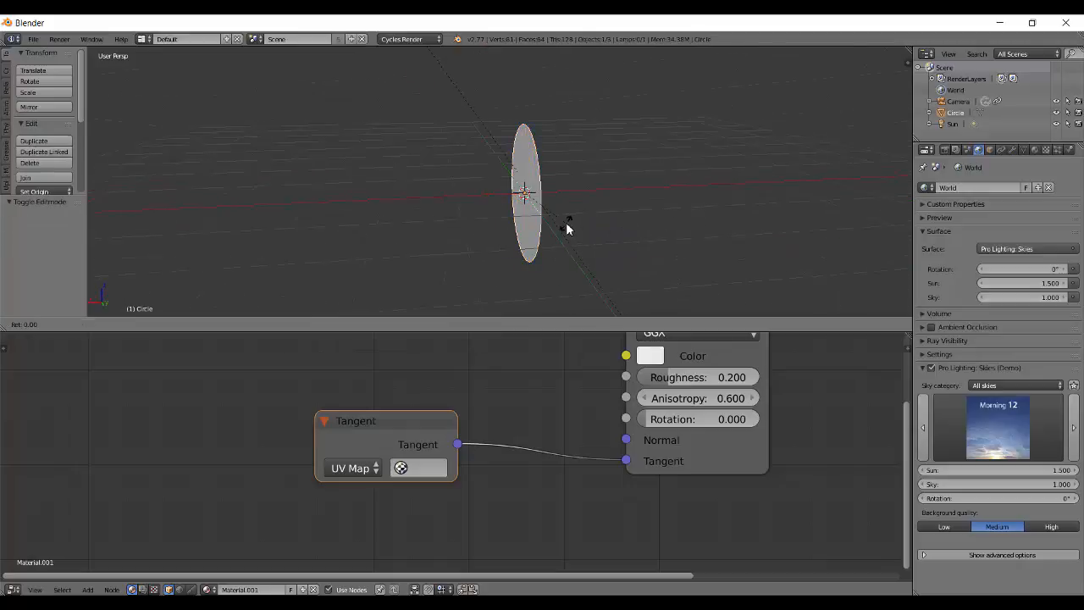
pyautogui.press('y')
pyautogui.press('9')
pyautogui.press('0')
pyautogui.press('Return')
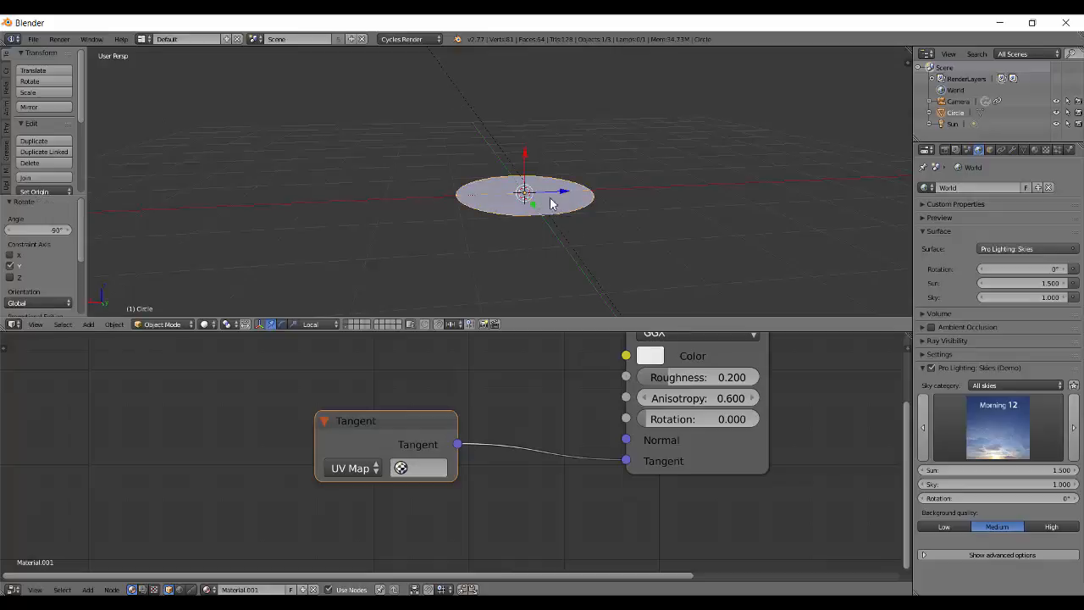
pyautogui.scroll(2, 542, 200)
pyautogui.hotkey('ctrl', 'a')
pyautogui.click(518, 196)
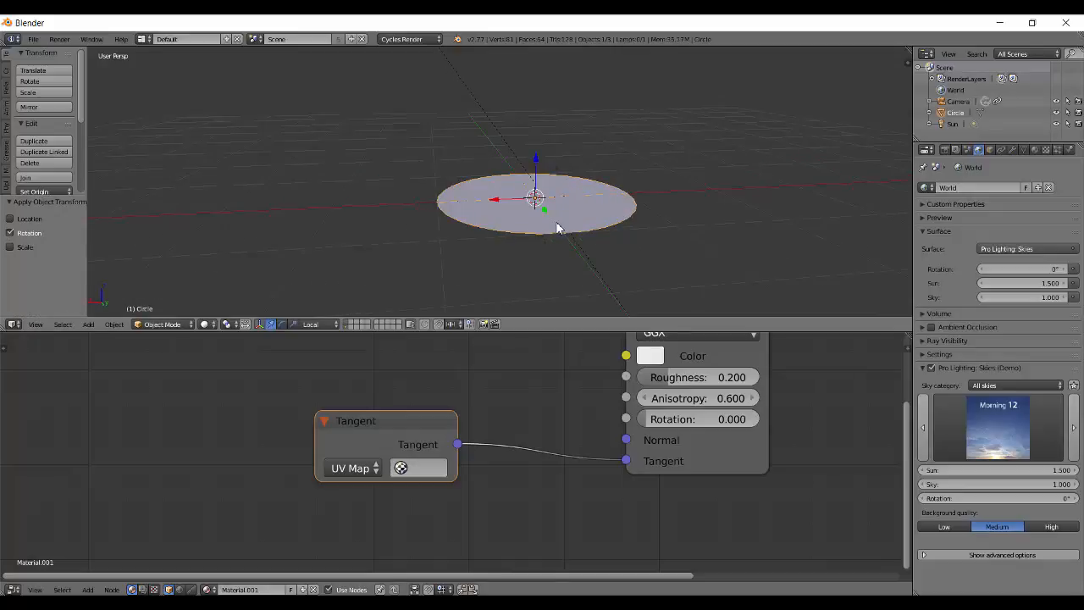
# Enter Edit Mode on the disc and select its whole mesh.
pyautogui.press('Tab')
pyautogui.press('a')
pyautogui.press('a')
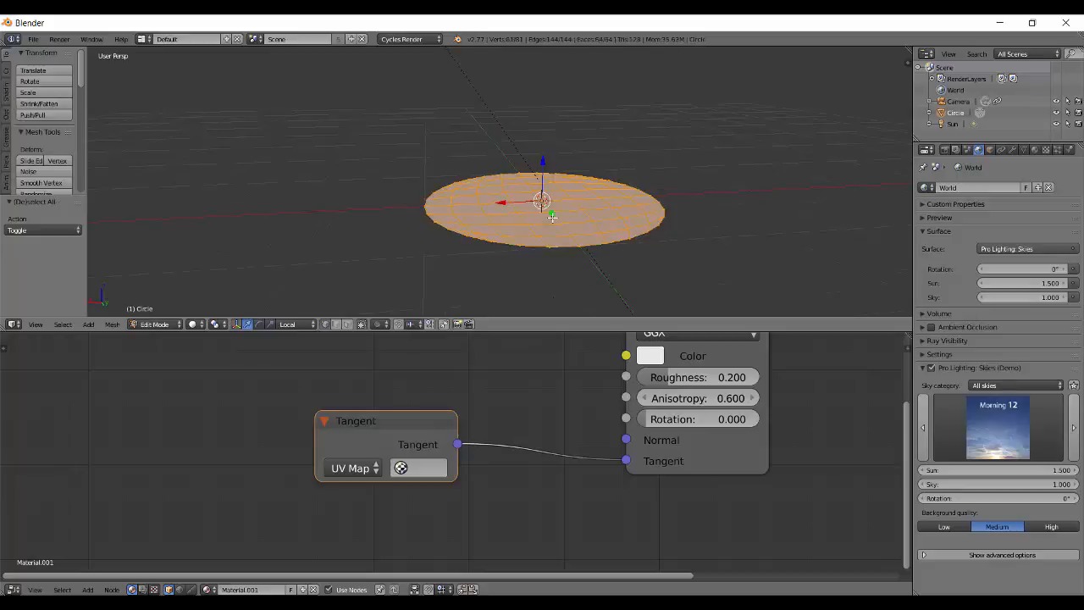
# Split the 3D viewport in two and turn the new area into a UV/Image Editor.
pyautogui.moveTo(7, 327); pyautogui.dragTo(327, 325)
pyautogui.click(13, 324)
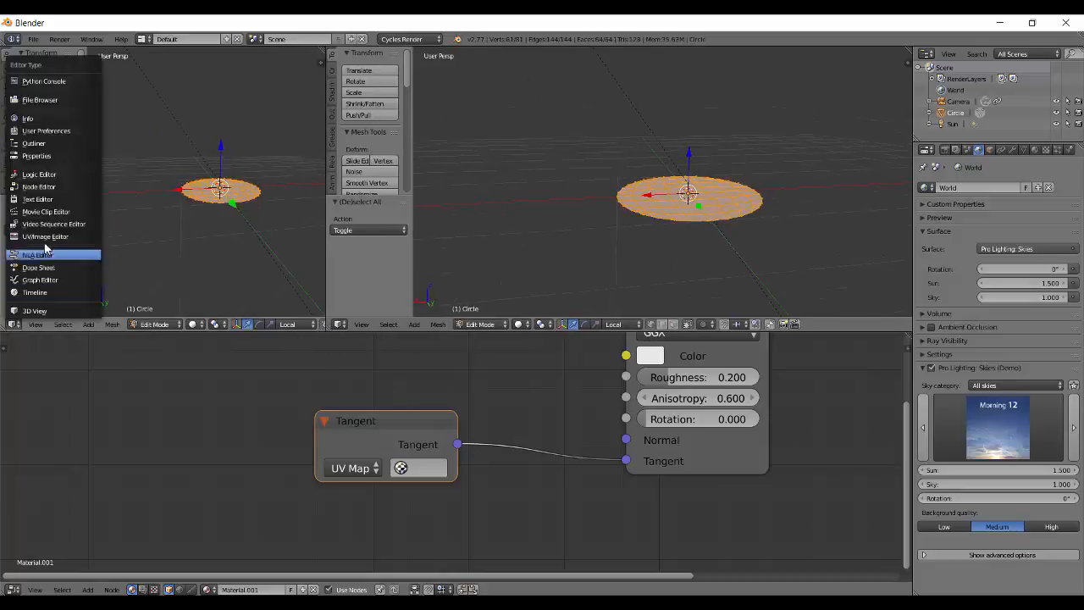
pyautogui.click(34, 254)
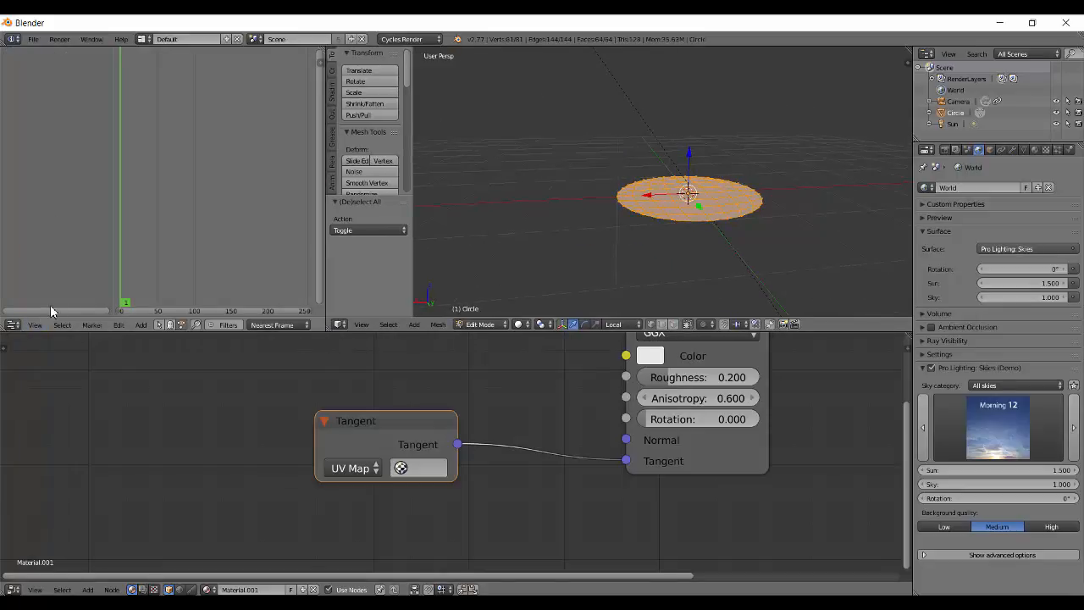
pyautogui.click(13, 324)
pyautogui.click(47, 237)
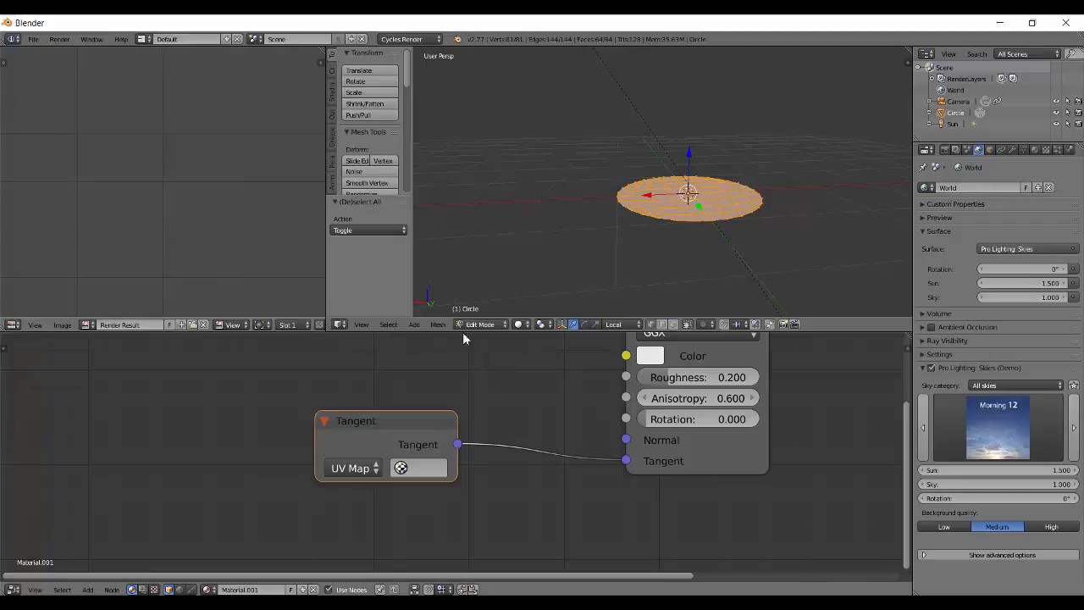
# Unlink the Render Result image from the UV/Image Editor and unwrap the disc's selected mesh.
pyautogui.click(204, 325)
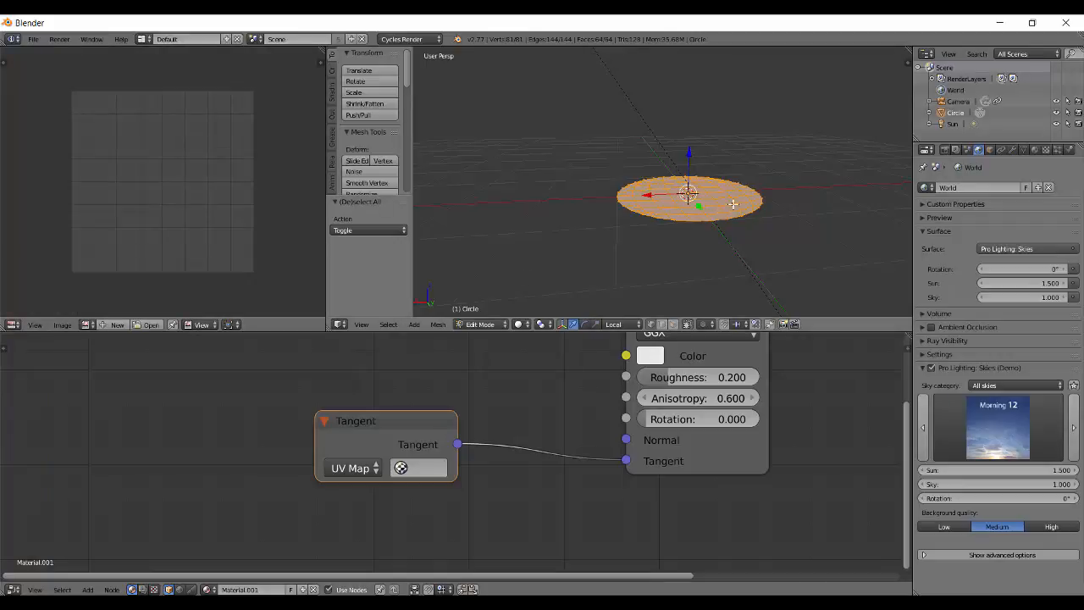
pyautogui.press('u')
pyautogui.click(677, 175)
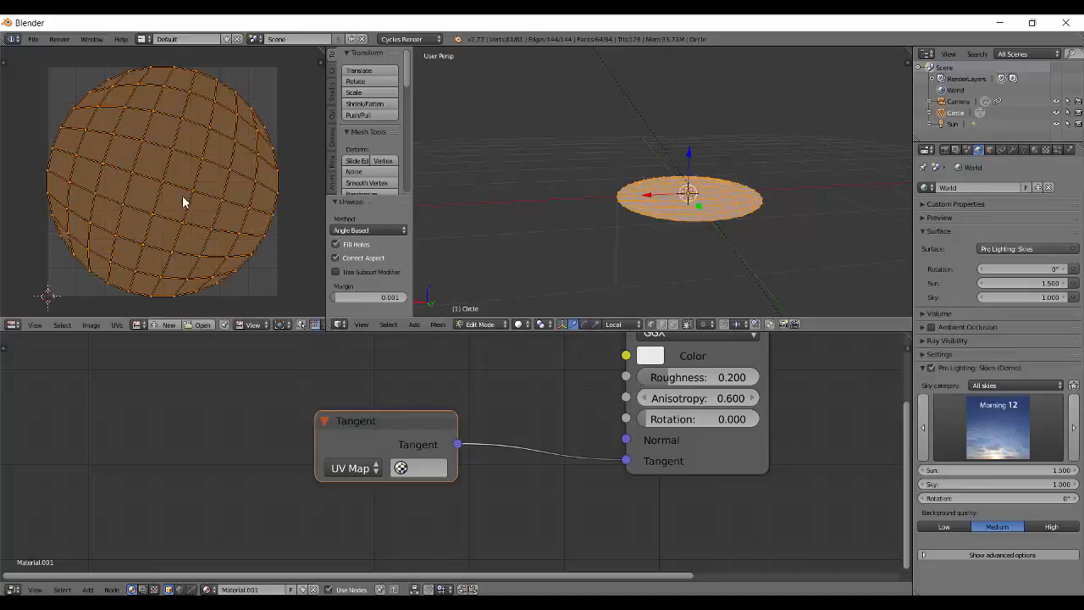
# Return the disc to Object Mode, show the rendered preview, and assign the disc's UV map in the Tangent node.
pyautogui.press('Tab')
pyautogui.hotkey('shift', 'z')
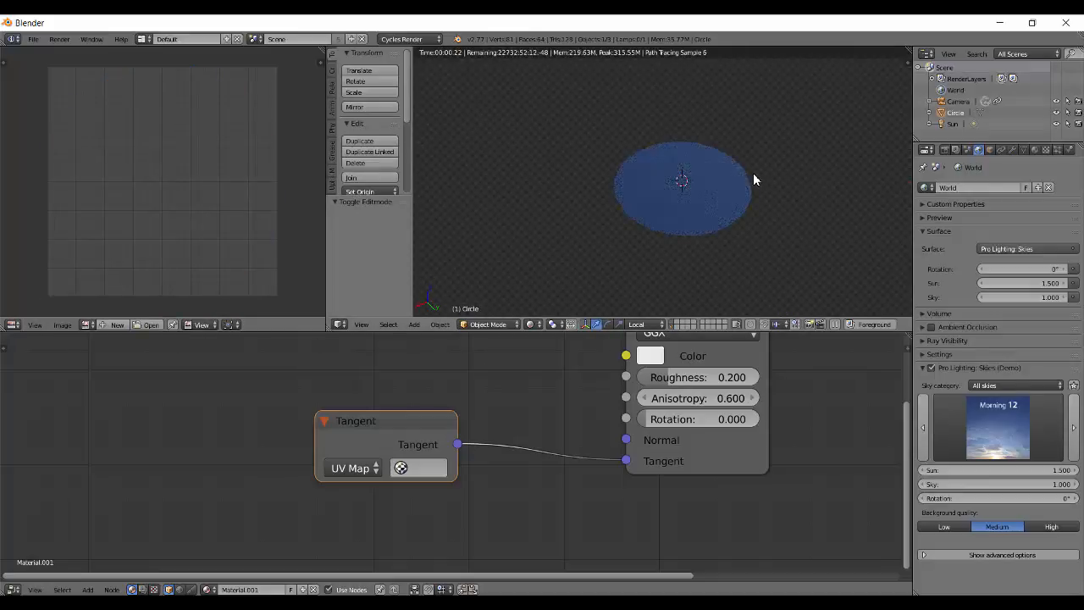
pyautogui.keyDown('shift'); pyautogui.moveTo(747, 179); pyautogui.dragTo(708, 193, button='middle'); pyautogui.keyUp('shift')
pyautogui.scroll(4, 632, 262)
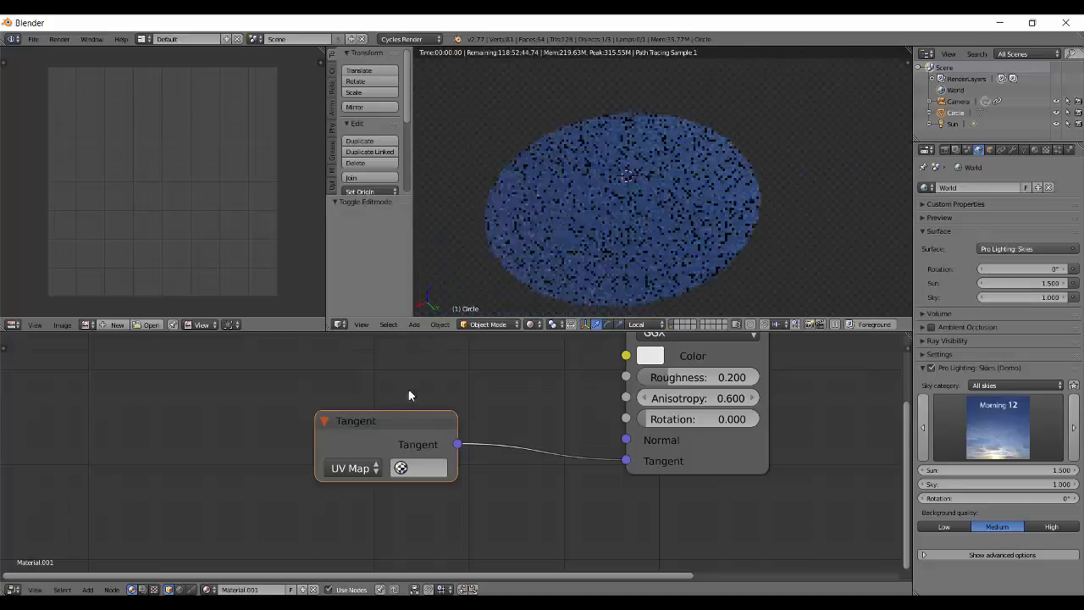
pyautogui.click(406, 470)
pyautogui.click(428, 269)
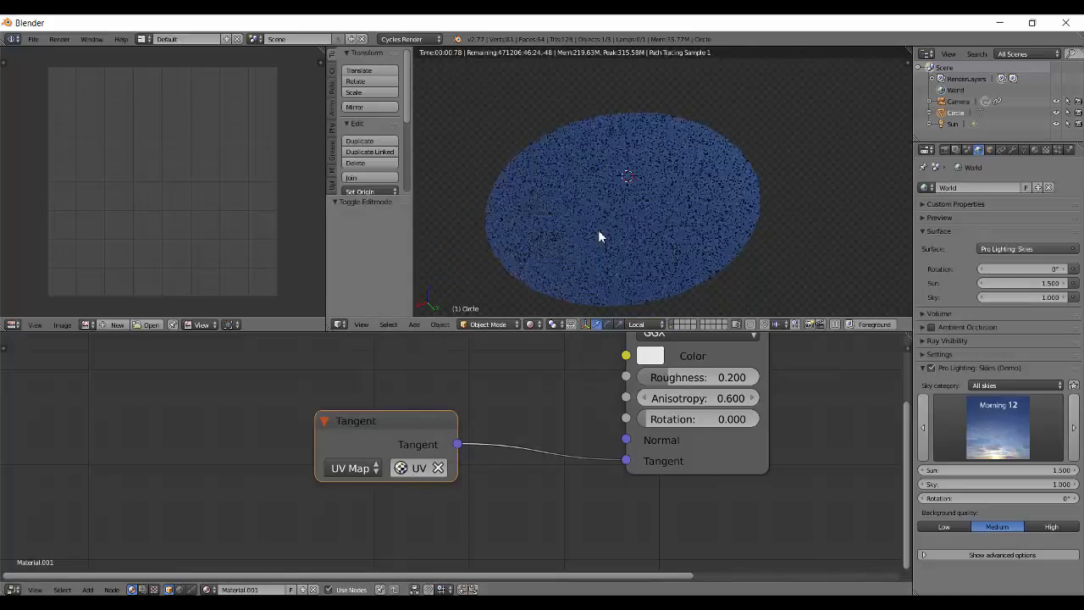
pyautogui.moveTo(605, 235)
pyautogui.mouseDown(button='middle')
pyautogui.moveTo(636, 160)
pyautogui.moveTo(681, 124)
pyautogui.moveTo(729, 137)
pyautogui.moveTo(686, 259)
pyautogui.moveTo(627, 222)
pyautogui.mouseUp(button='middle')
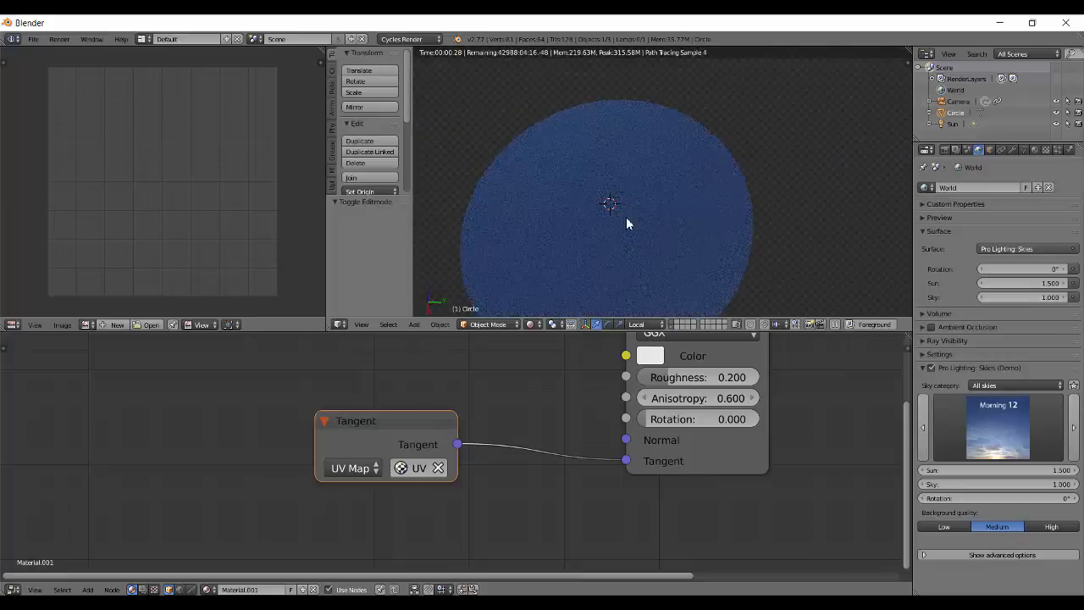
# Leave the rendered preview and unwrap the disc's mesh again in Edit Mode.
pyautogui.hotkey('shift', 'z')
pyautogui.press('Tab')
pyautogui.press('u')
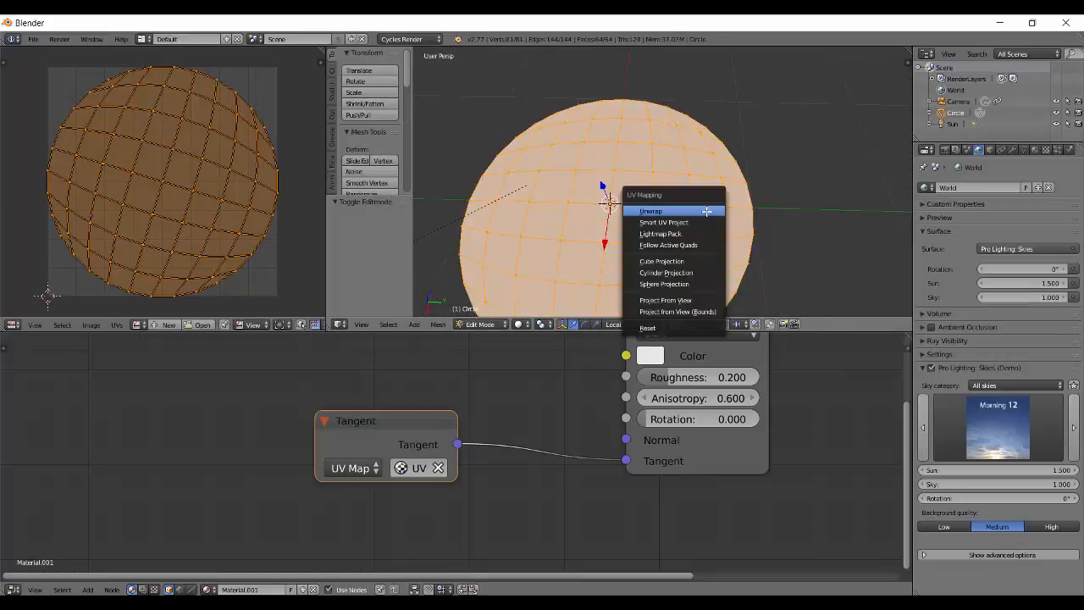
pyautogui.click(647, 238)
# Go back to Object Mode and apply the disc's rotation and scale.
pyautogui.press('Tab')
pyautogui.hotkey('ctrl', 'a')
pyautogui.click(646, 237)
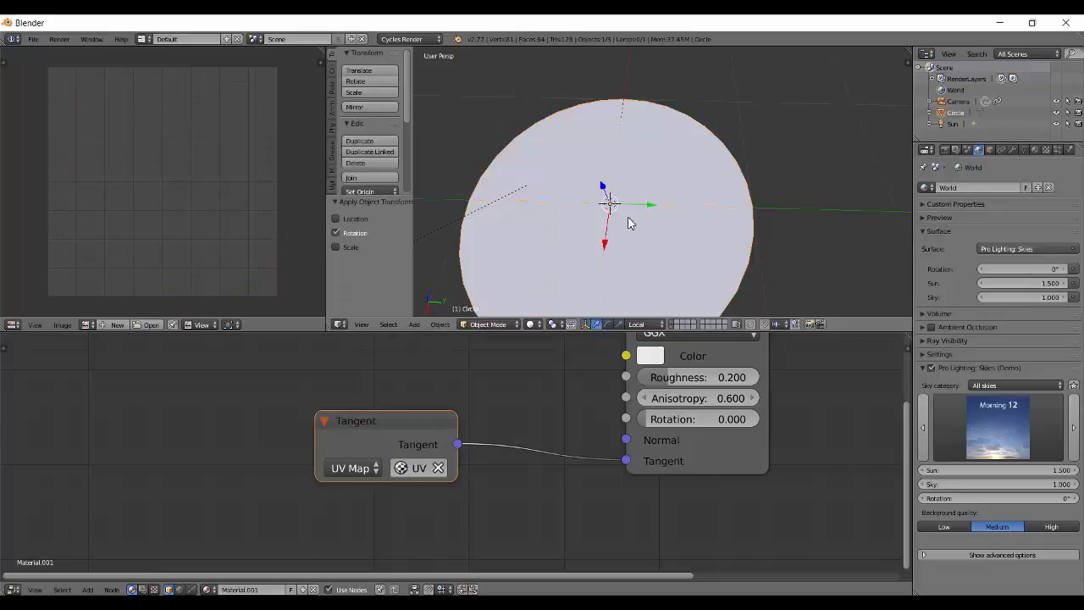
pyautogui.hotkey('ctrl', 'a')
pyautogui.click(631, 230)
# Turn on the rendered preview and change the Pro Lighting sky to Sunset 01.
pyautogui.hotkey('shift', 'z')
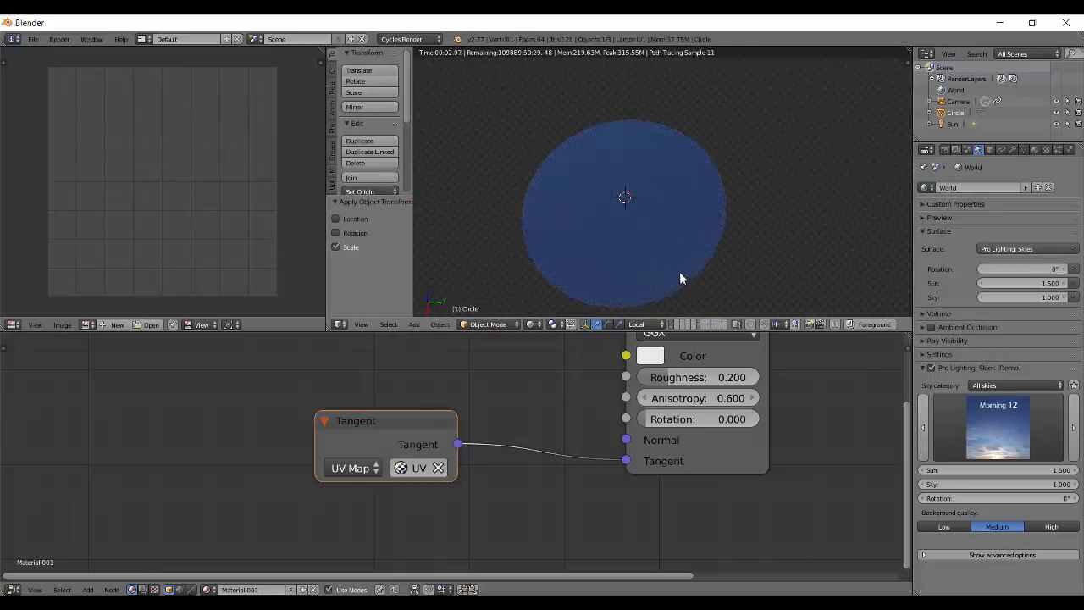
pyautogui.moveTo(680, 273); pyautogui.dragTo(743, 227, button='middle')
pyautogui.scroll(-3, 673, 275)
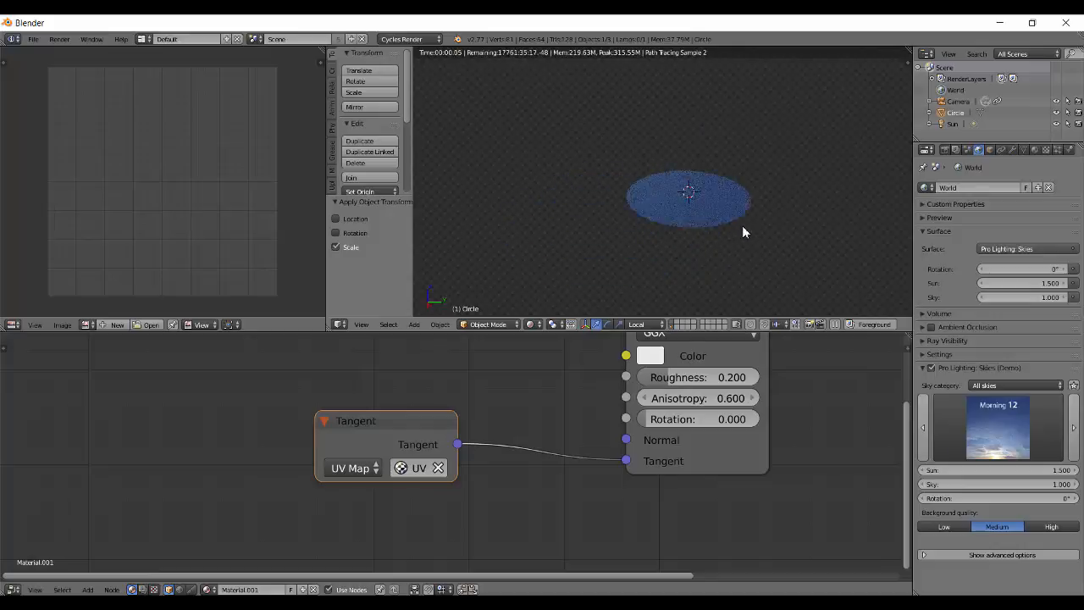
pyautogui.click(998, 428)
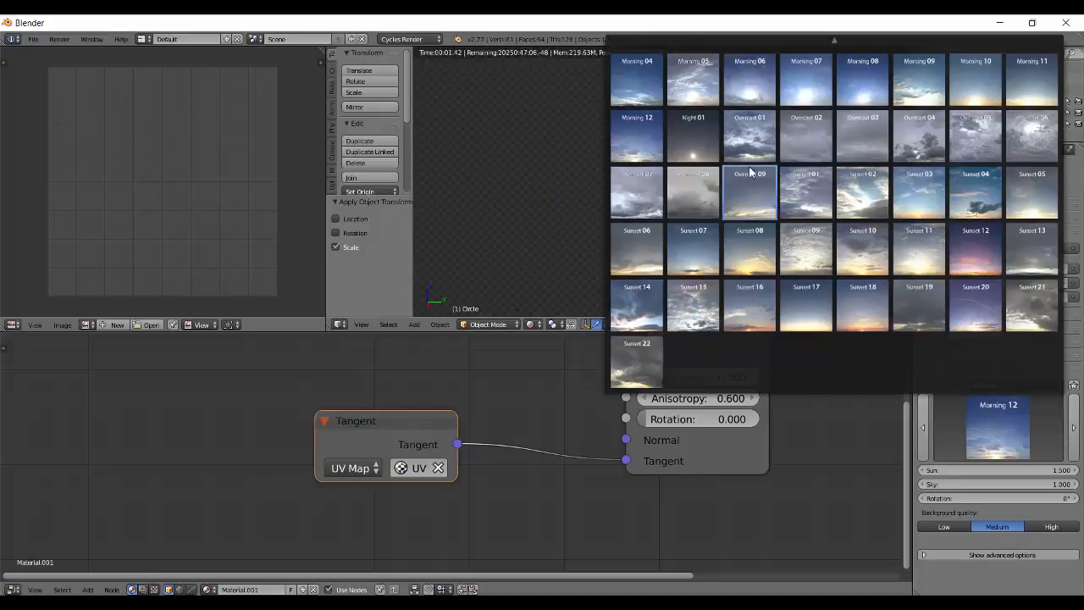
pyautogui.click(830, 202)
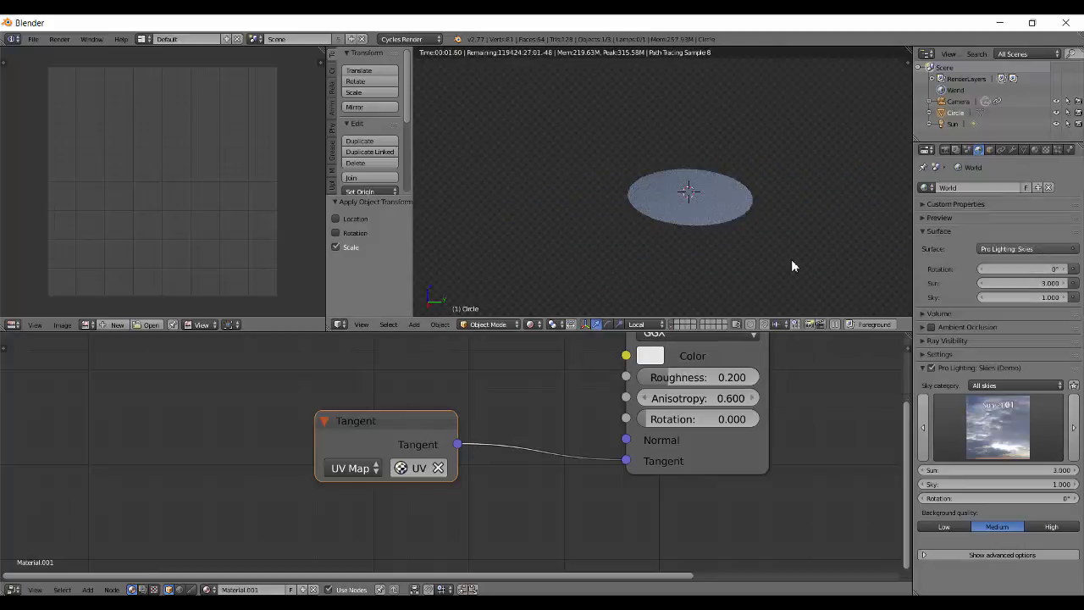
pyautogui.scroll(2, 779, 253)
pyautogui.moveTo(778, 253); pyautogui.dragTo(679, 223, button='middle')
pyautogui.scroll(3, 696, 276)
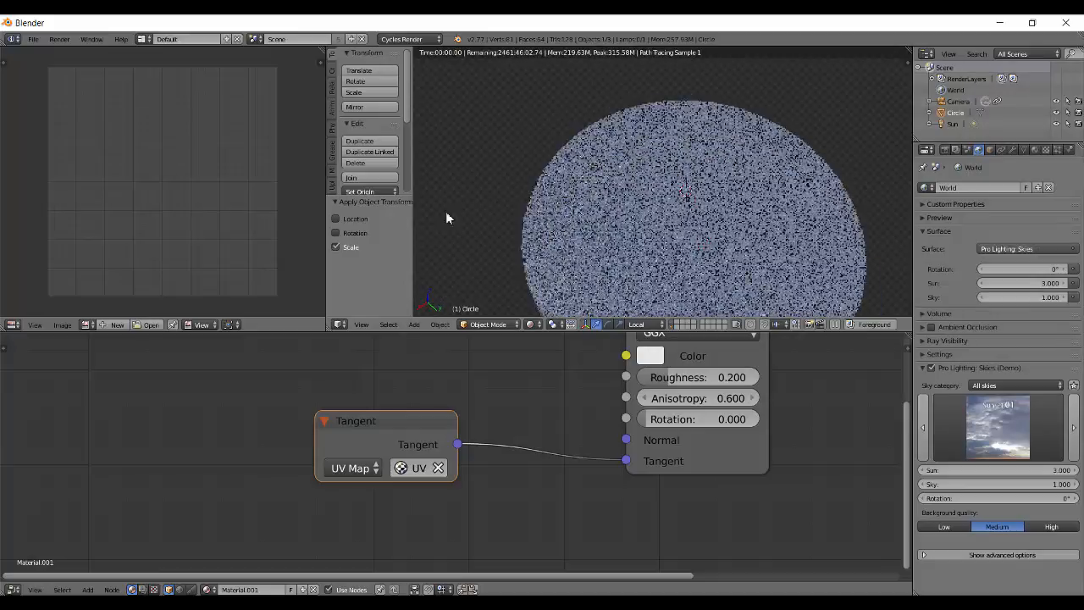
# Enter Edit Mode on the disc, rotate its UV layout about 87°, and scale it up by about 4.88.
pyautogui.press('Tab')
pyautogui.press('r')
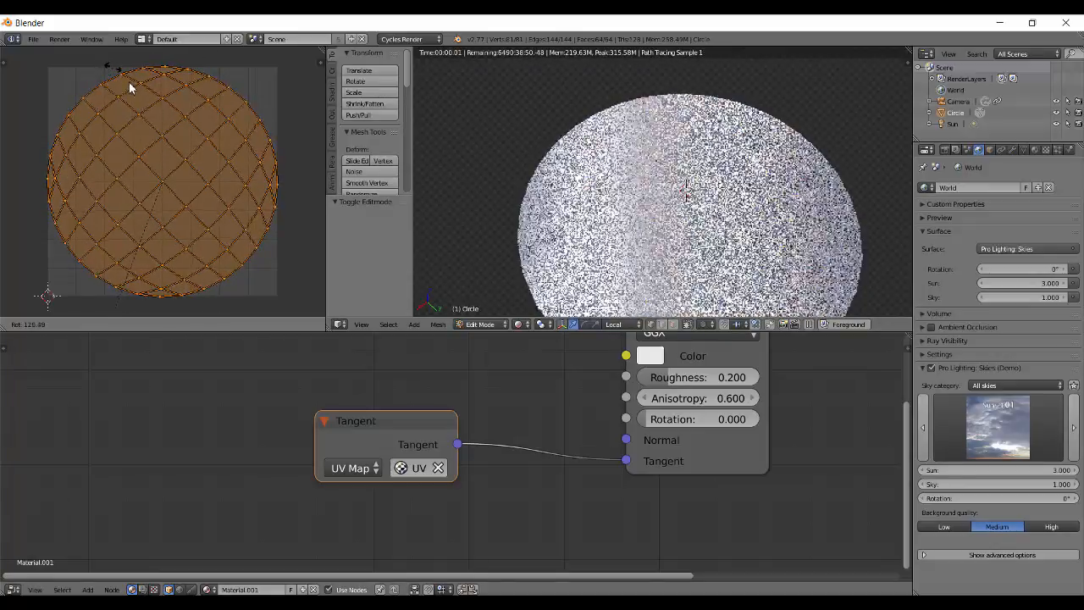
pyautogui.click(225, 213)
pyautogui.press('s')
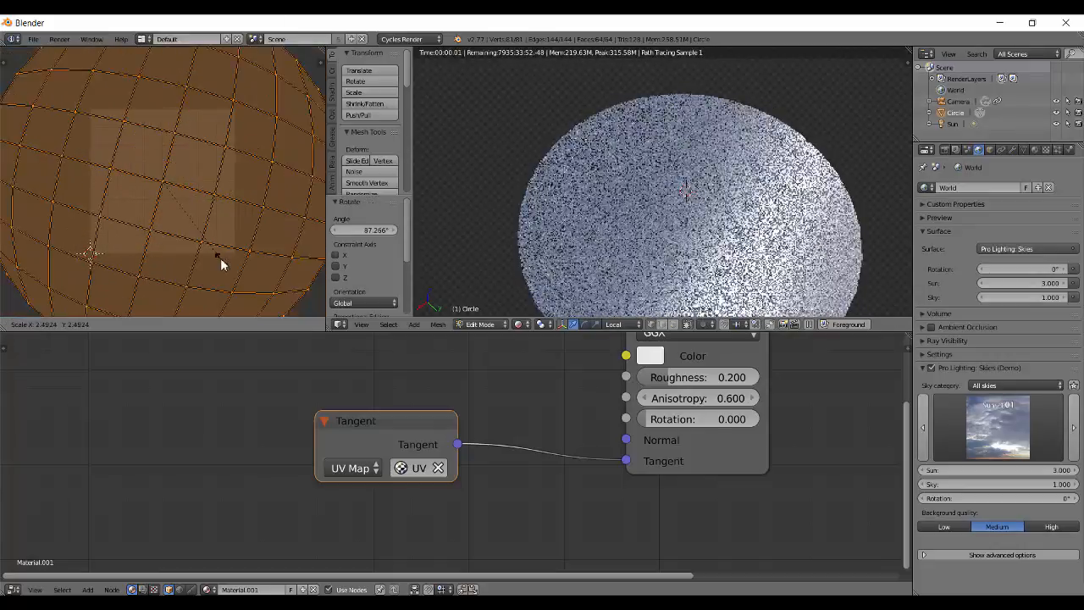
pyautogui.click(274, 72)
# Rotate the disc's UV layout by about 35° and by a further 21°, checking the reflections in the rendered preview.
pyautogui.scroll(-4, 233, 156)
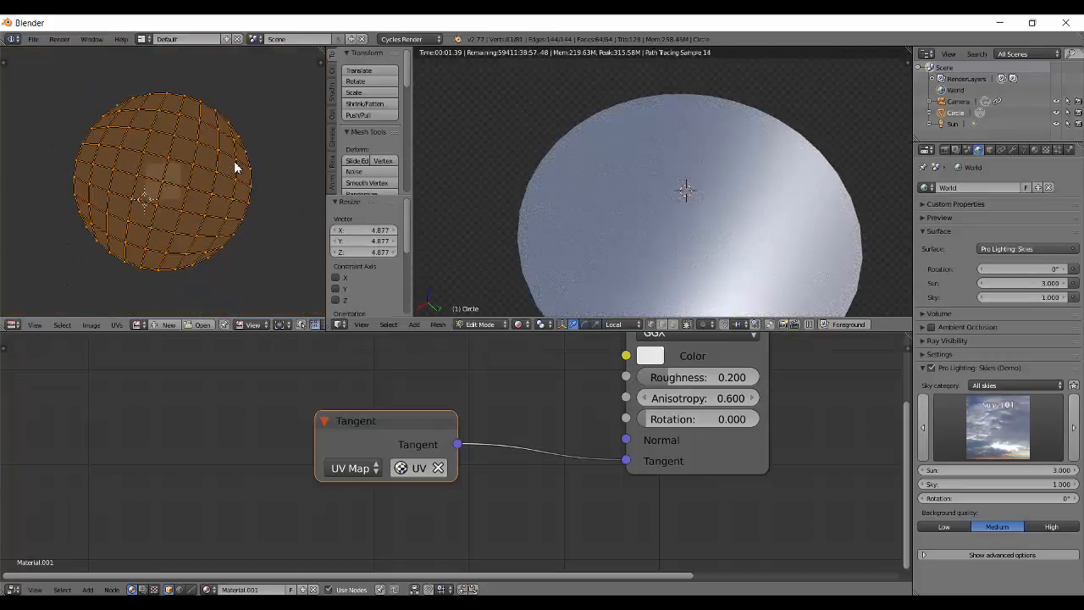
pyautogui.scroll(-1, 234, 162)
pyautogui.press('r')
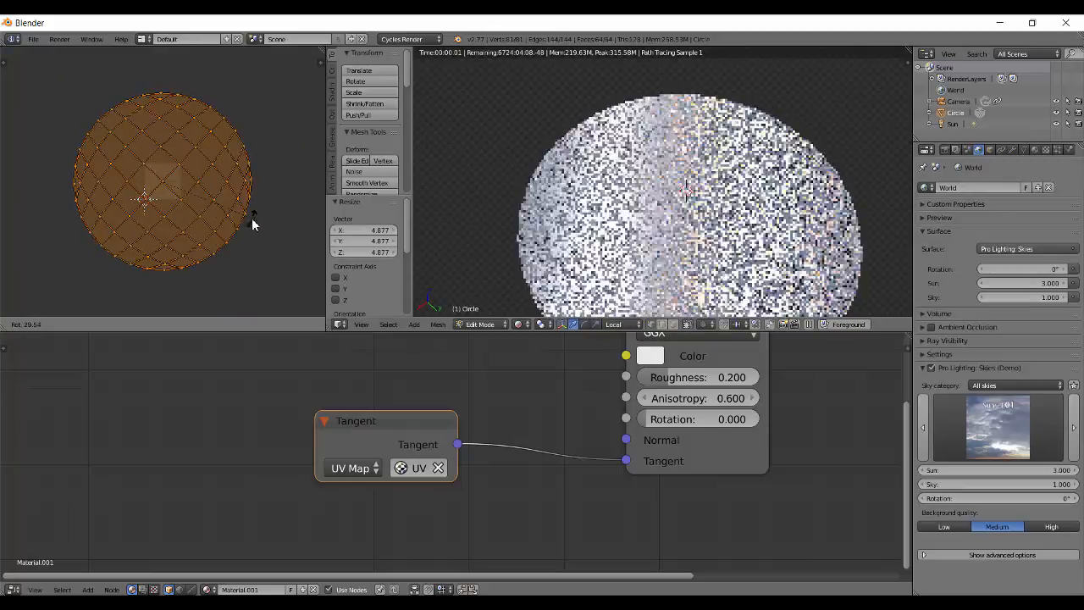
pyautogui.click(252, 226)
pyautogui.scroll(1, 203, 239)
pyautogui.moveTo(210, 240); pyautogui.dragTo(186, 225, button='middle')
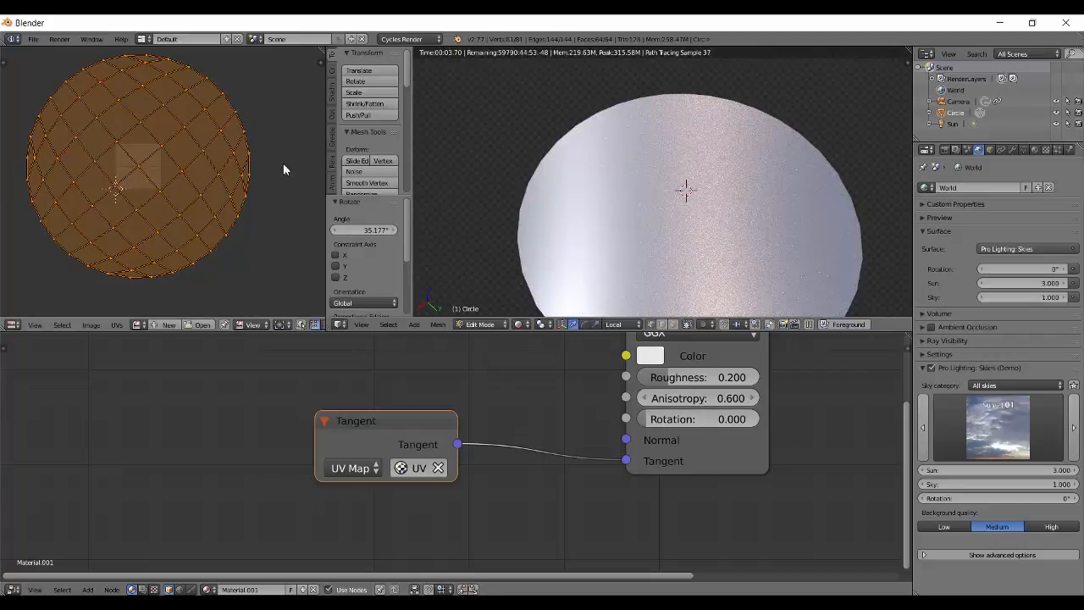
pyautogui.press('r')
pyautogui.click(225, 169)
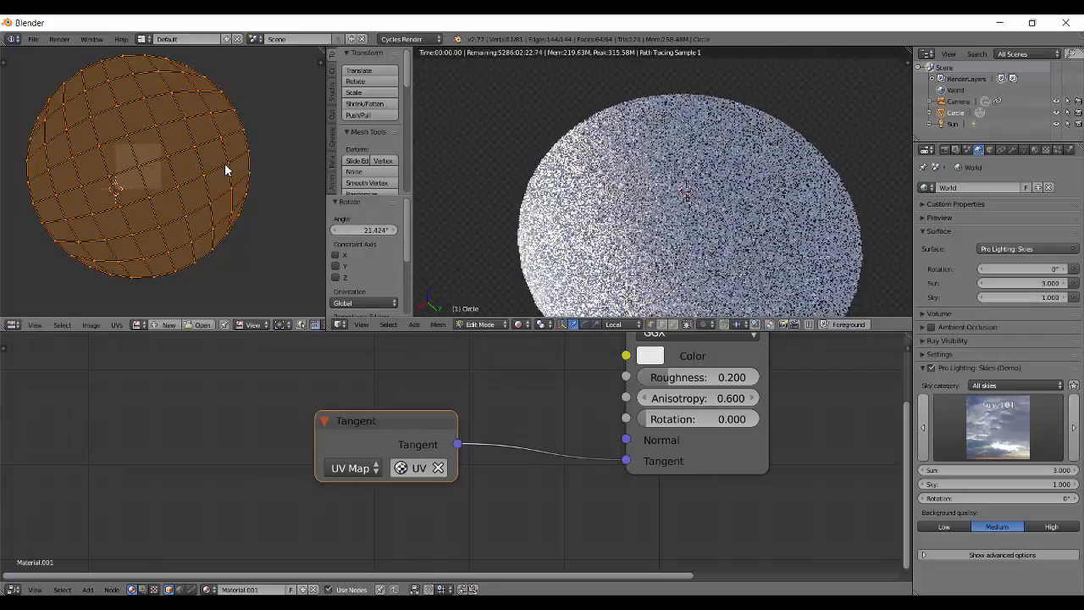
pyautogui.moveTo(707, 254); pyautogui.dragTo(669, 200, button='middle')
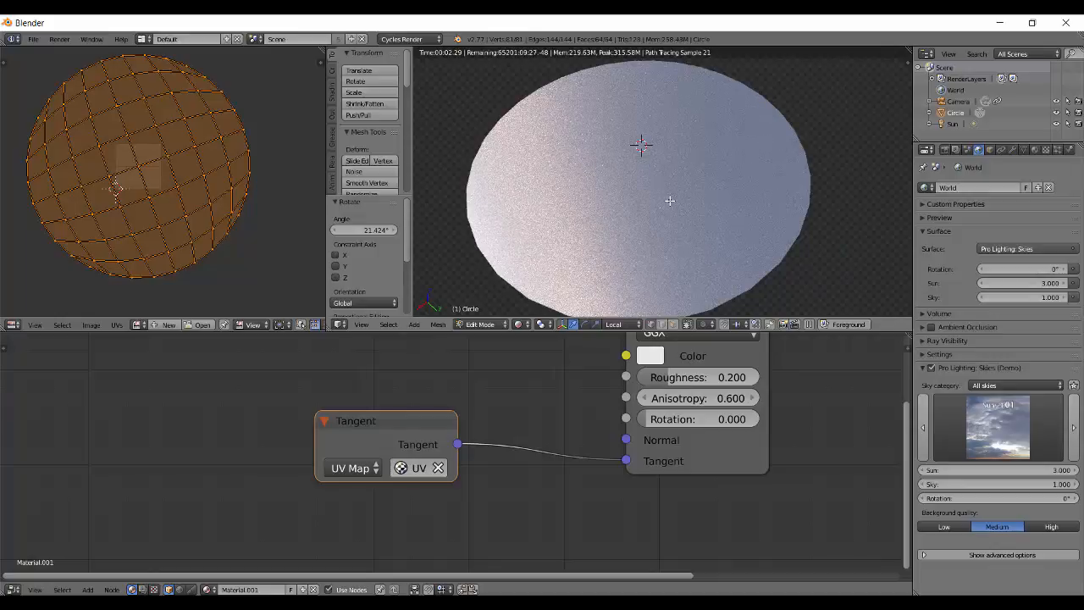
pyautogui.scroll(1, 262, 187)
pyautogui.scroll(1, 203, 199)
pyautogui.scroll(-1, 175, 201)
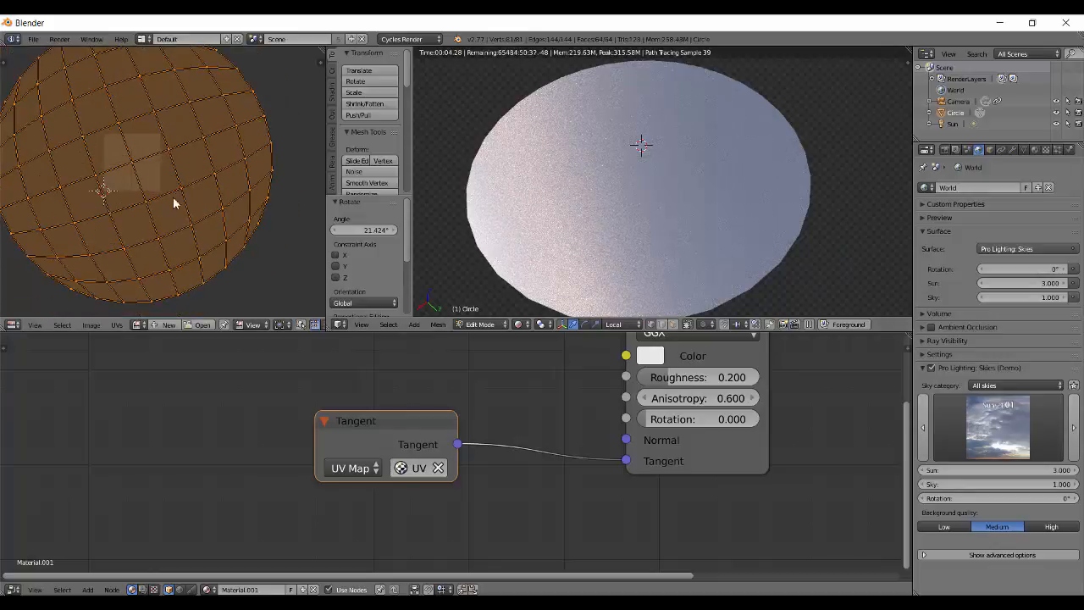
# Reselect the disc's whole mesh in solid view and unwrap it with Smart UV Project using the default settings.
pyautogui.press('a')
pyautogui.hotkey('shift', 'z')
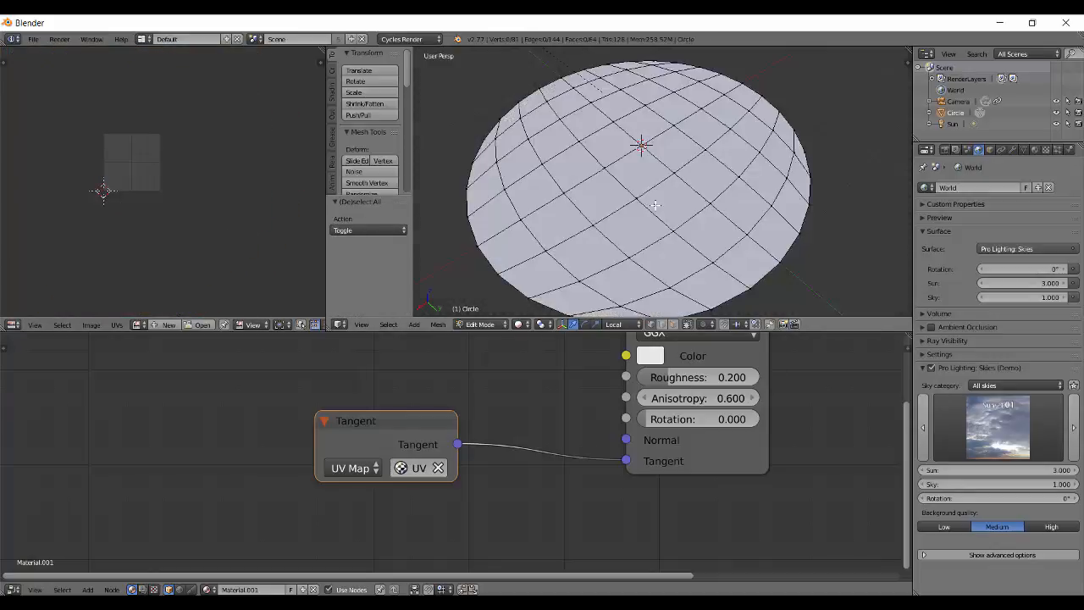
pyautogui.press('a')
pyautogui.press('u')
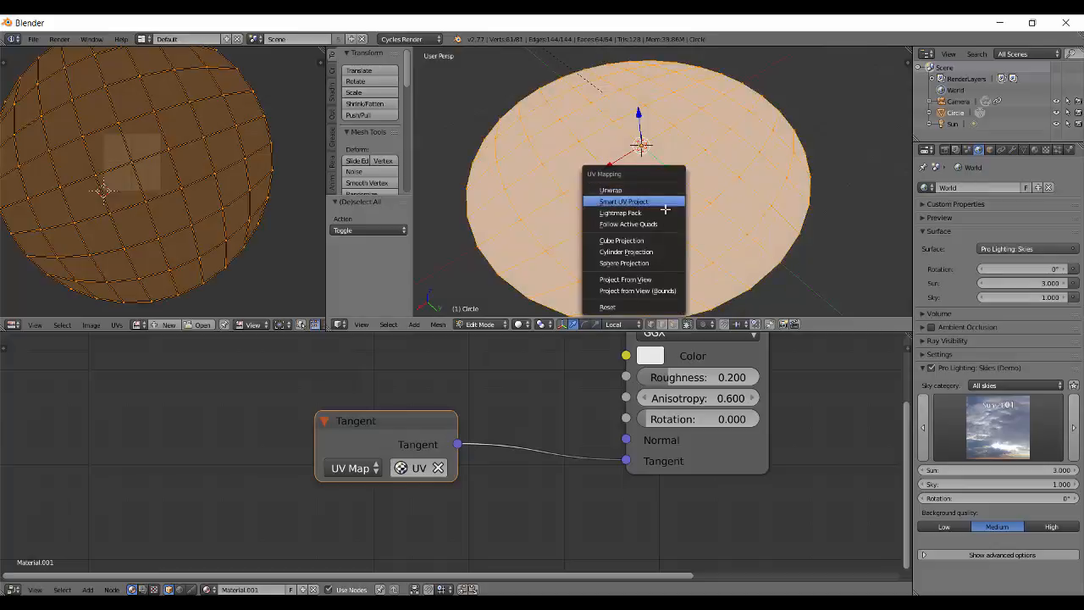
pyautogui.click(665, 201)
pyautogui.click(665, 324)
pyautogui.scroll(3, 172, 217)
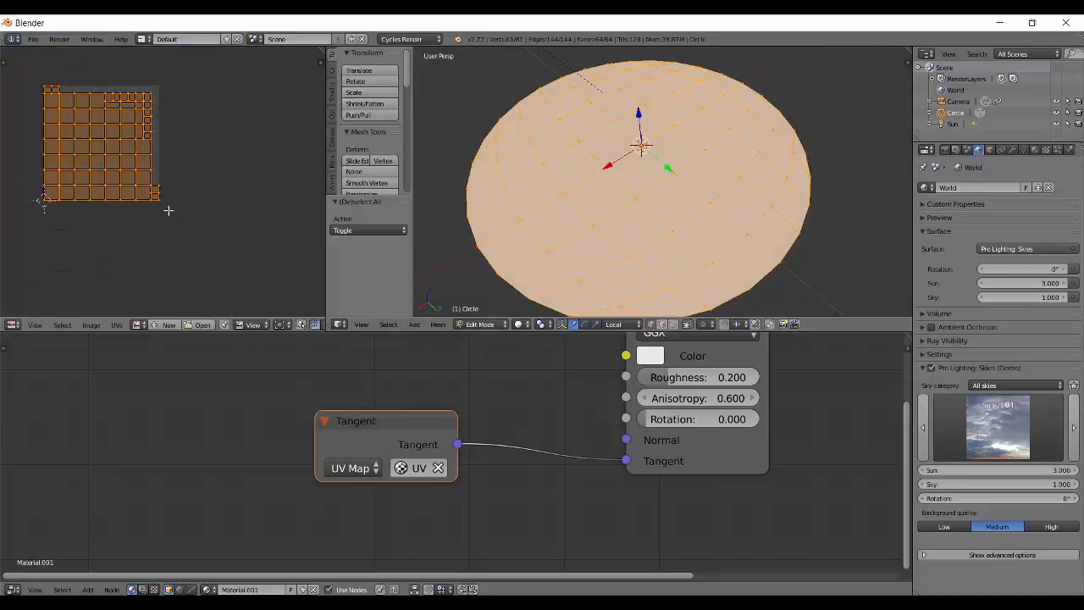
pyautogui.moveTo(192, 206); pyautogui.dragTo(252, 218, button='middle')
# Show the rendered preview and examine the reflections on the disc's individual faces from several angles.
pyautogui.hotkey('shift', 'z')
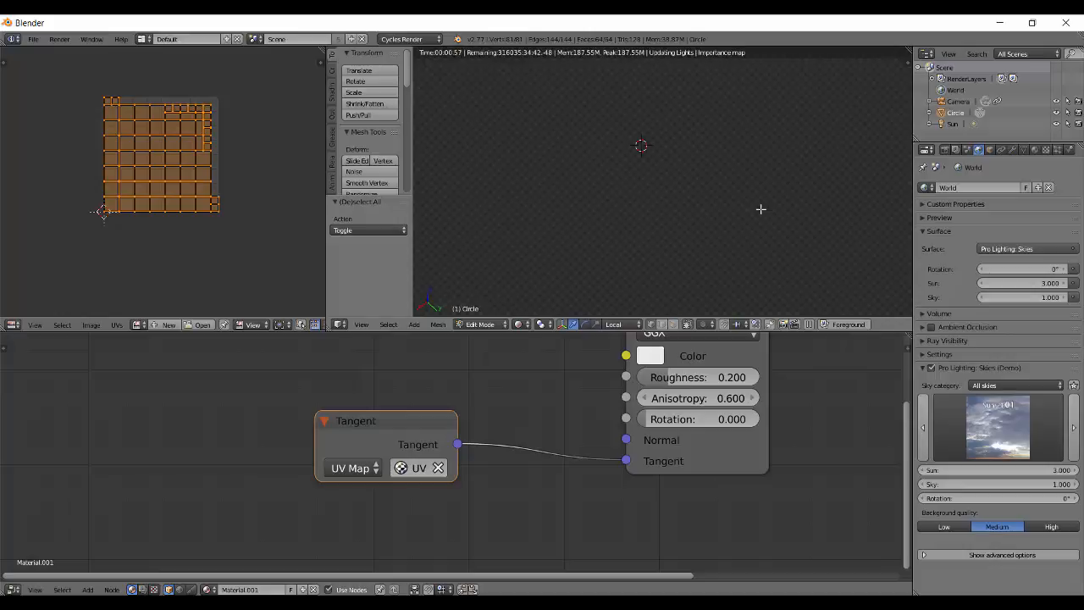
pyautogui.scroll(1, 661, 241)
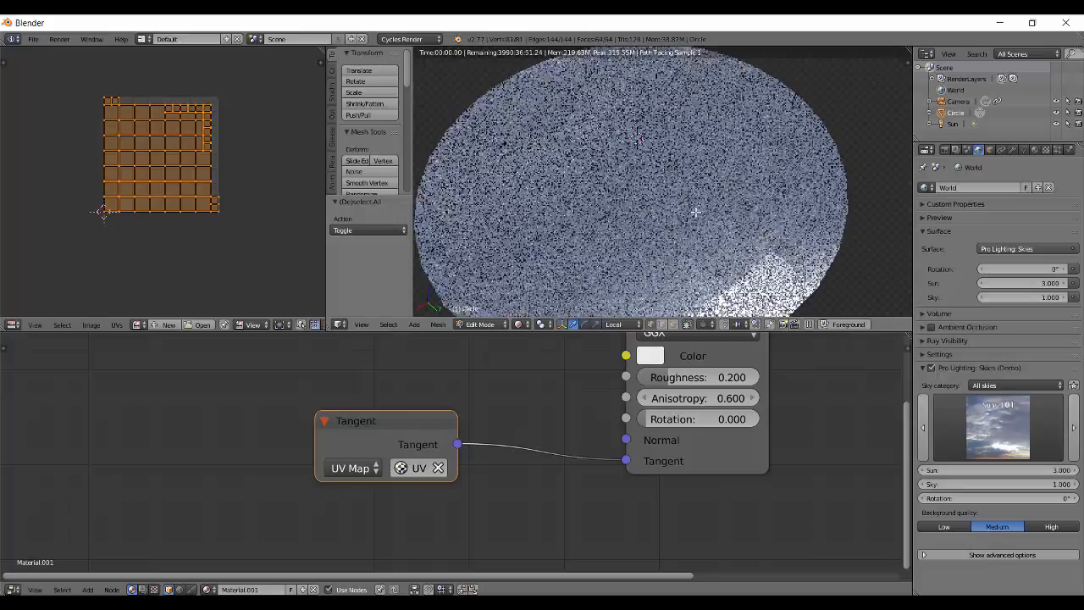
pyautogui.scroll(-2, 662, 240)
pyautogui.moveTo(663, 243); pyautogui.dragTo(806, 187, button='middle')
pyautogui.scroll(1, 688, 236)
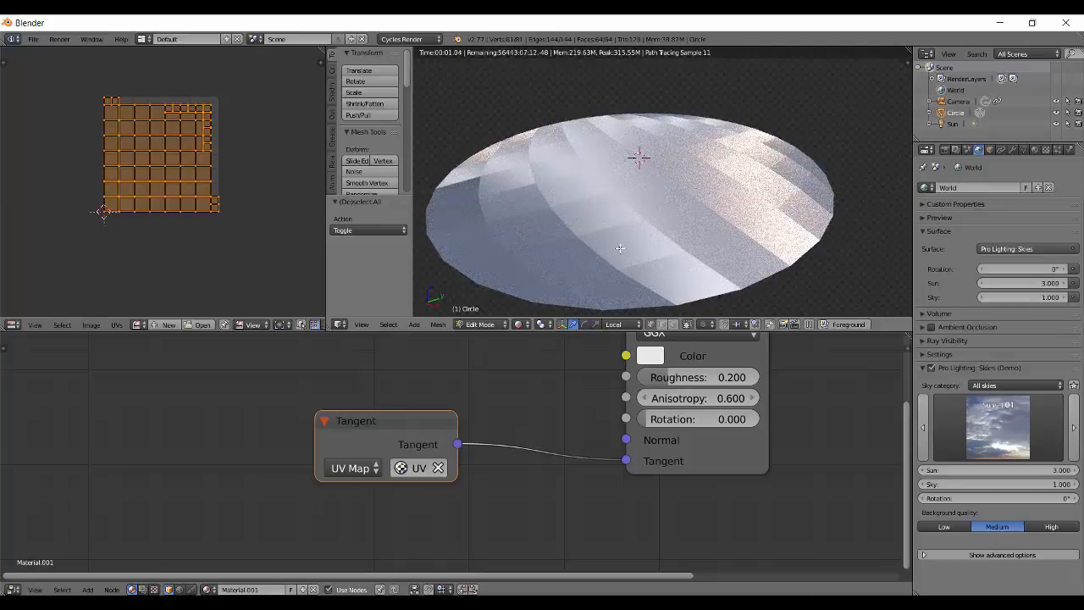
pyautogui.moveTo(707, 199); pyautogui.dragTo(797, 210, button='middle')
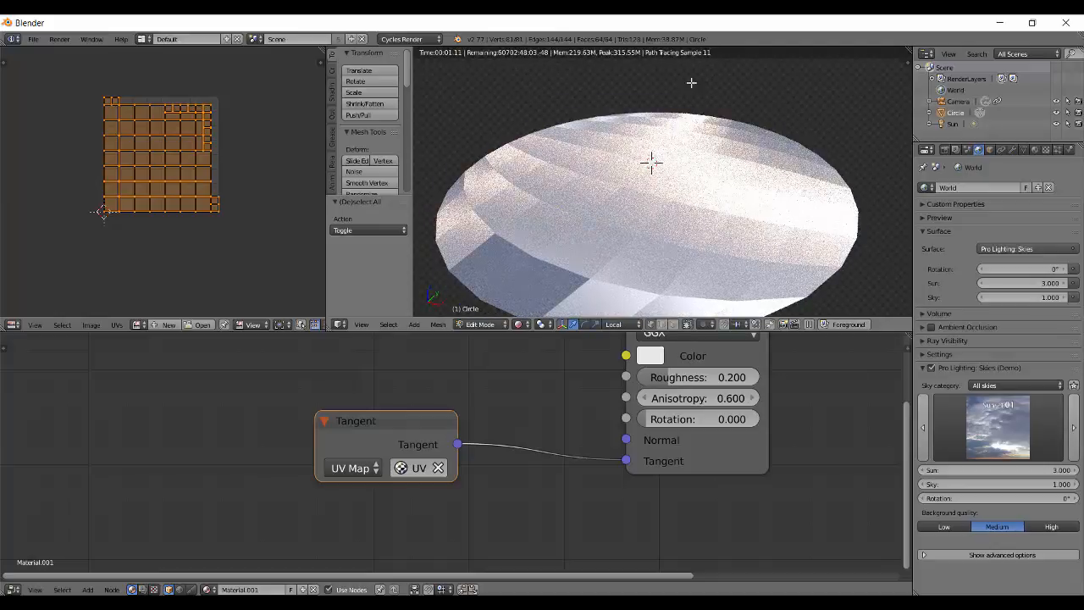
# Select only one face near the centre of the UV layout and enable proportional editing.
pyautogui.scroll(3, 225, 206)
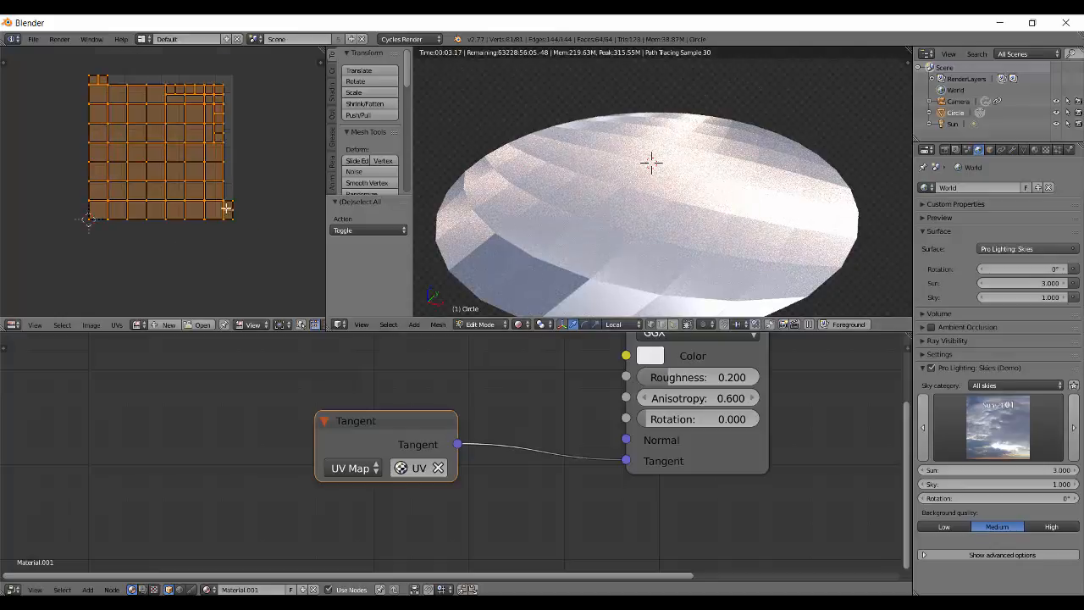
pyautogui.press('a')
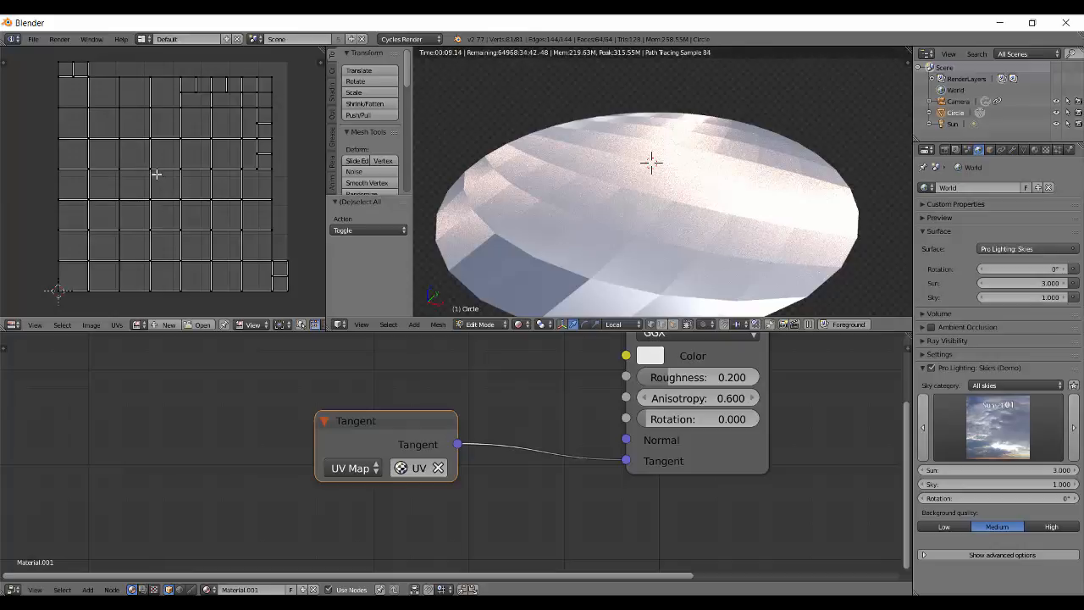
pyautogui.rightClick(157, 174)
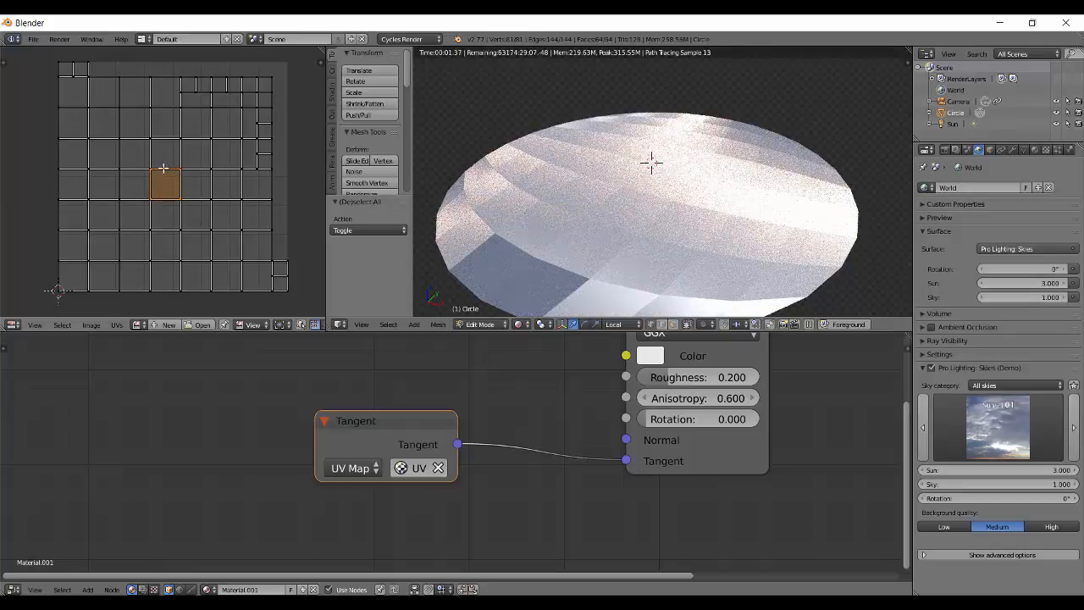
pyautogui.scroll(-5, 153, 325)
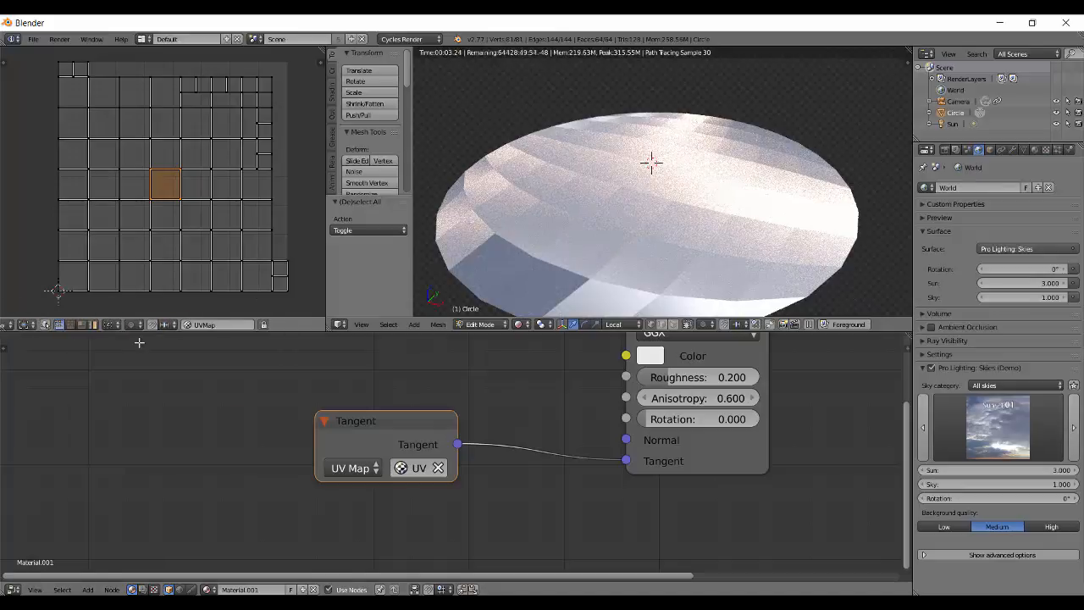
pyautogui.click(130, 325)
pyautogui.click(148, 298)
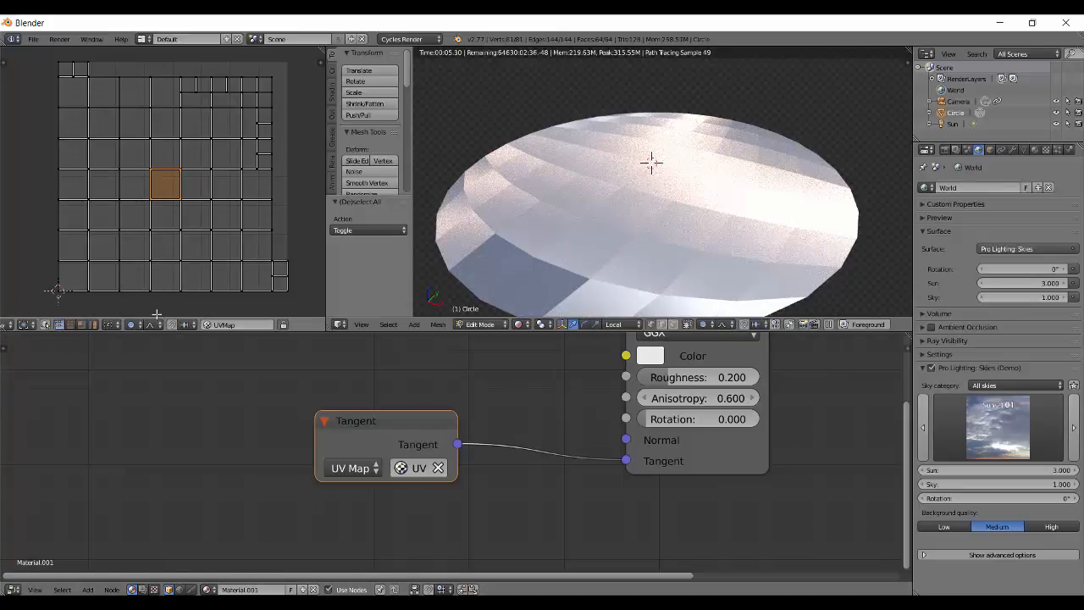
pyautogui.click(150, 324)
pyautogui.scroll(-1, 225, 186)
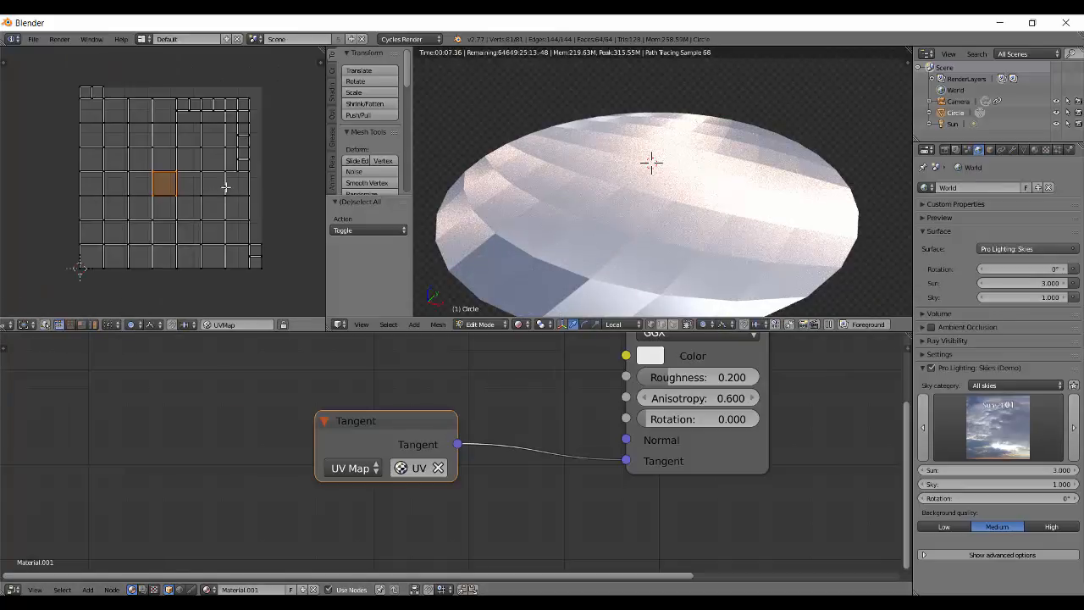
# Rotate the selected UV face about 109° with proportional editing and inspect the disc's reflections up close.
pyautogui.press('r')
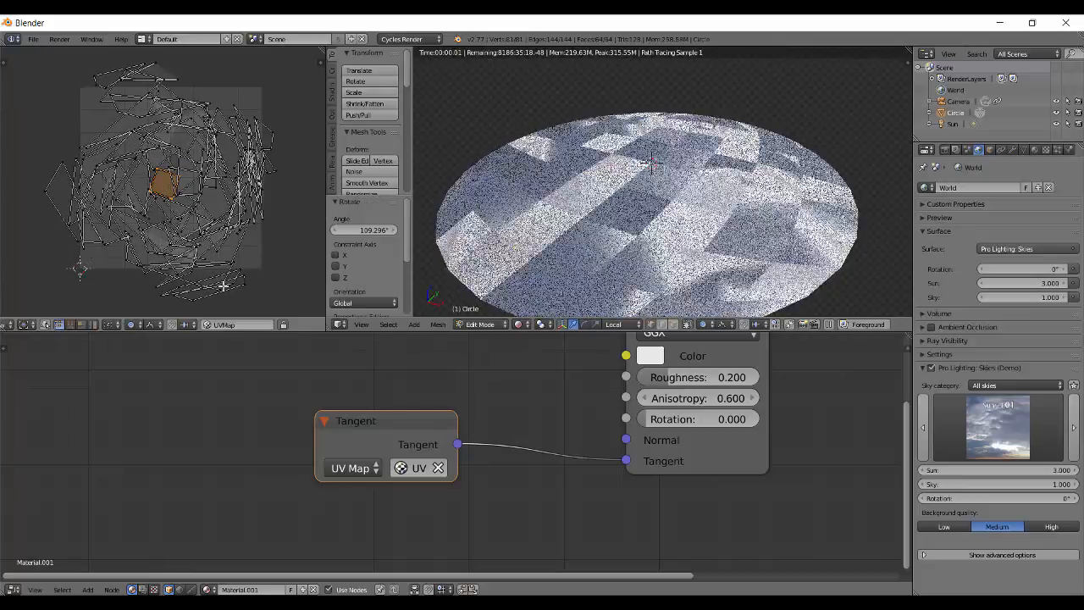
pyautogui.click(170, 284)
pyautogui.moveTo(669, 115); pyautogui.dragTo(723, 169, button='middle')
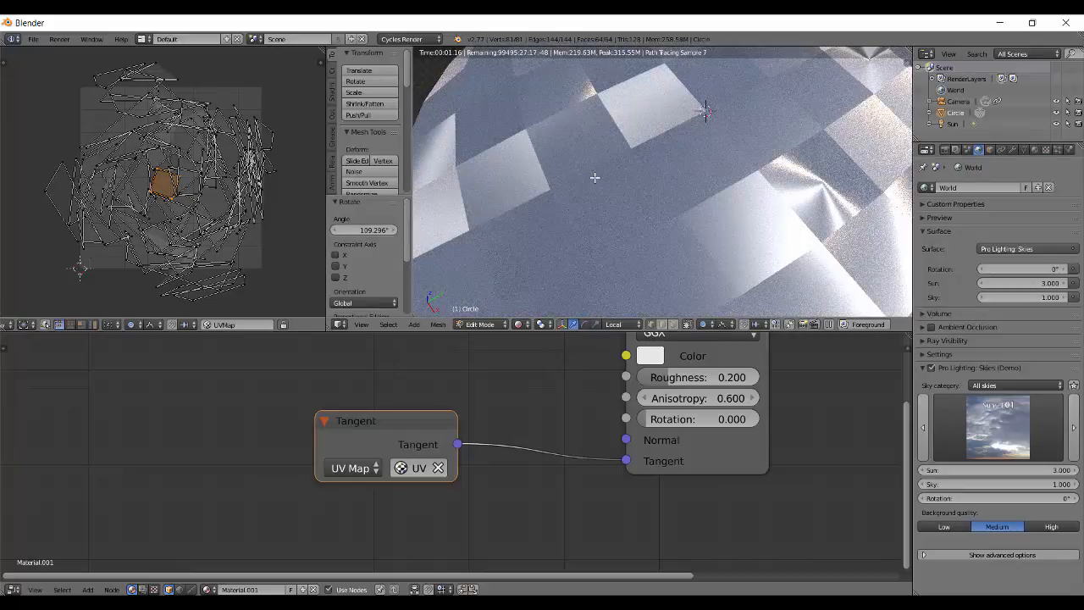
pyautogui.scroll(-2, 595, 178)
pyautogui.keyDown('shift'); pyautogui.moveTo(805, 234); pyautogui.dragTo(713, 204, button='middle'); pyautogui.keyUp('shift')
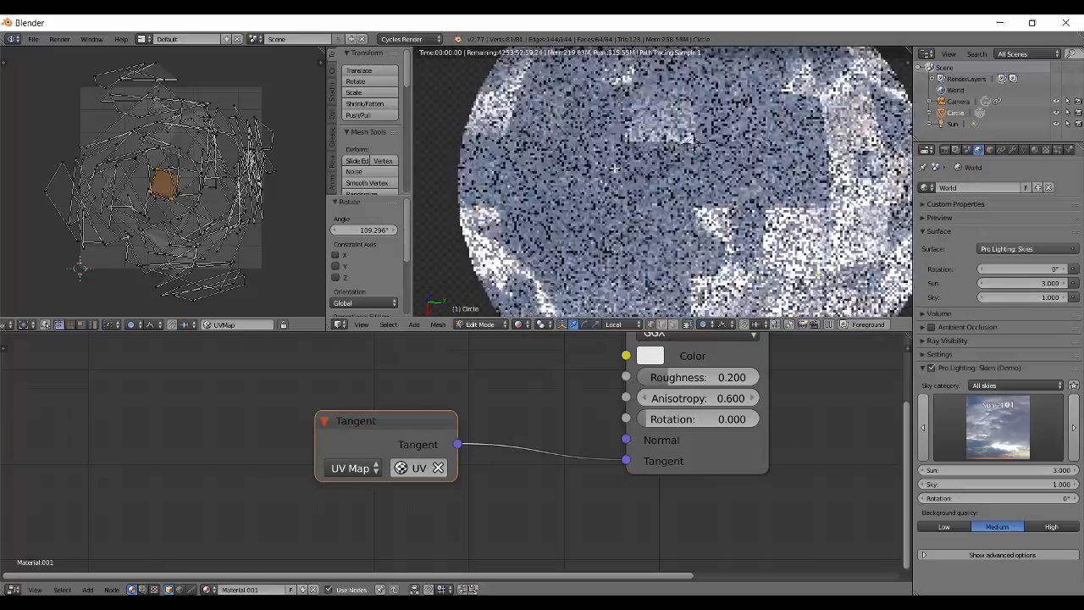
# Select the disc's entire UV layout and rotate it about -117° with proportional editing.
pyautogui.scroll(-4, 776, 243)
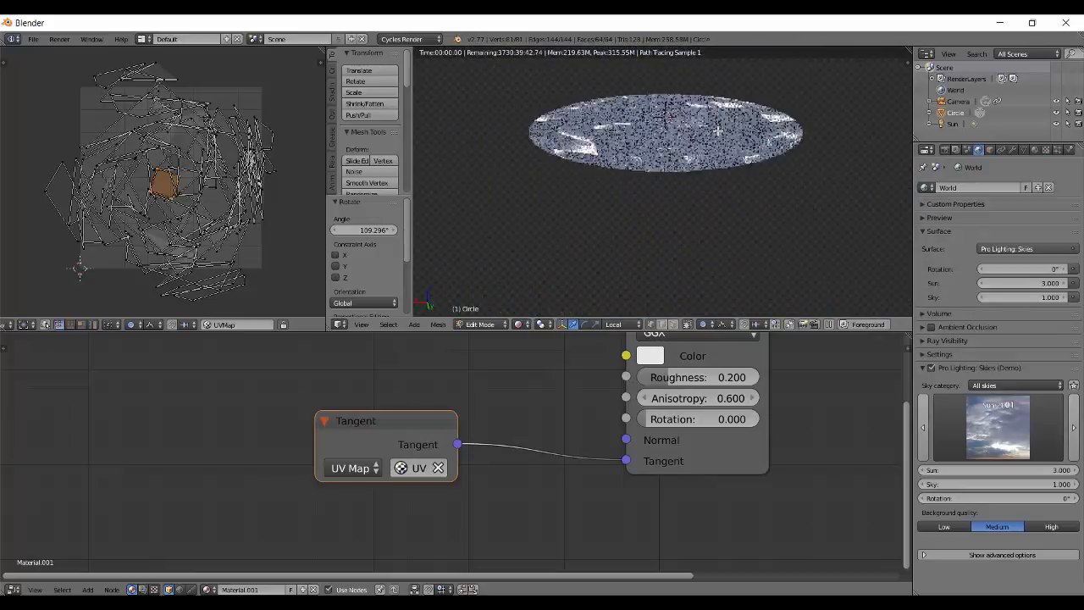
pyautogui.scroll(4, 720, 198)
pyautogui.moveTo(720, 198); pyautogui.dragTo(691, 161, button='middle')
pyautogui.press('a')
pyautogui.press('a')
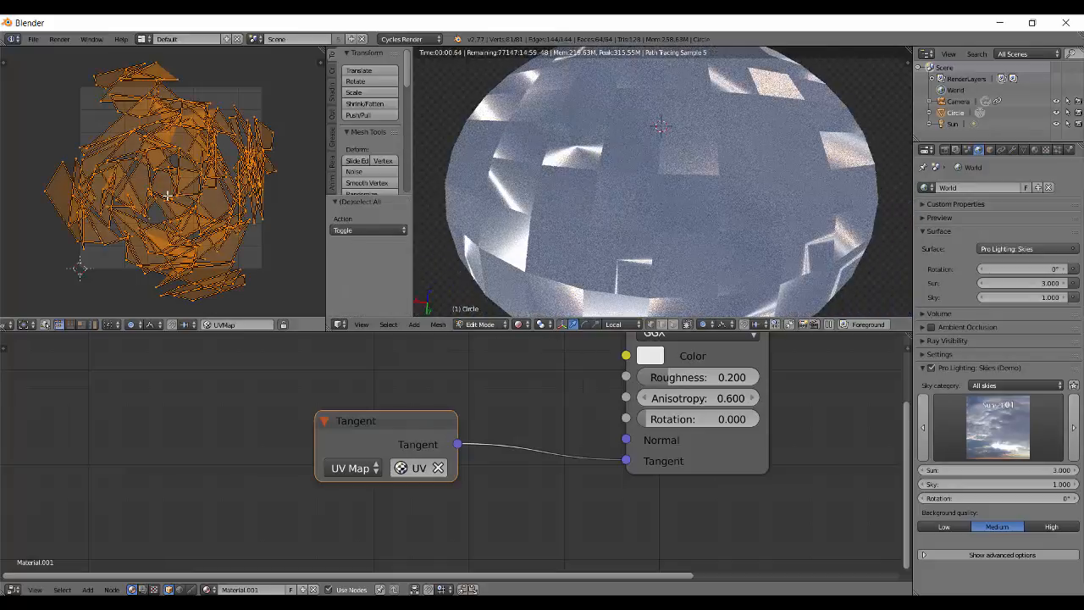
pyautogui.press('r')
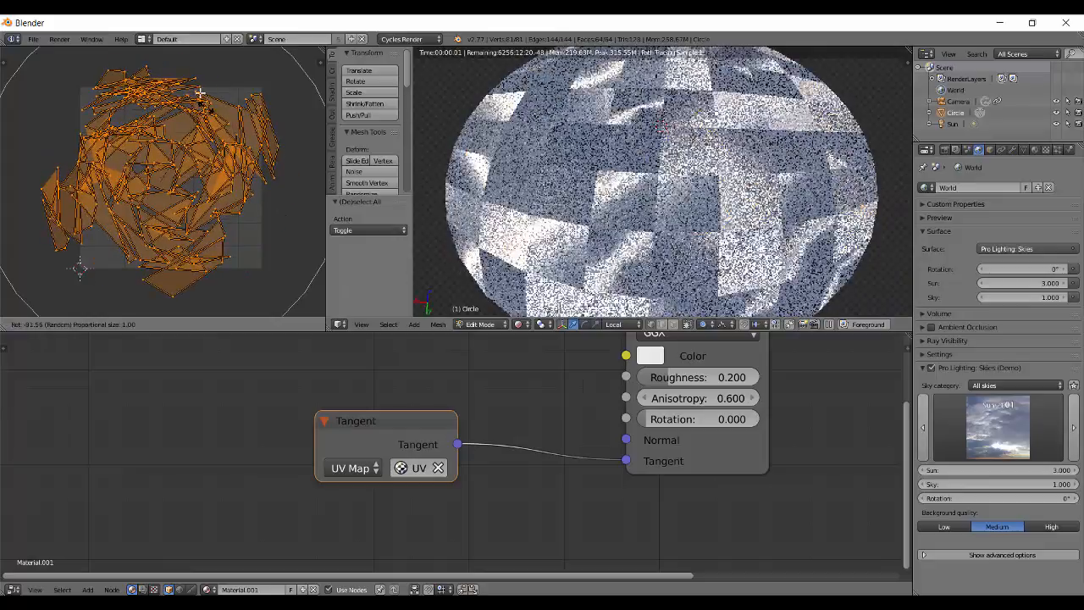
pyautogui.click(175, 75)
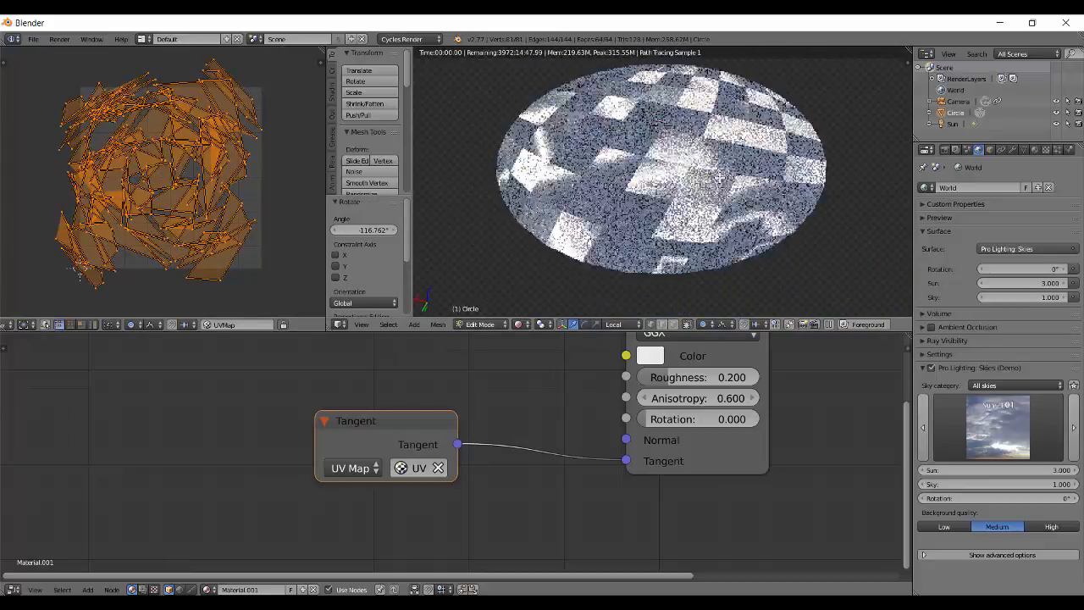
# Deselect the disc's whole mesh and examine the reflections on its faces up close and from a higher angle.
pyautogui.scroll(5, 636, 206)
pyautogui.press('a')
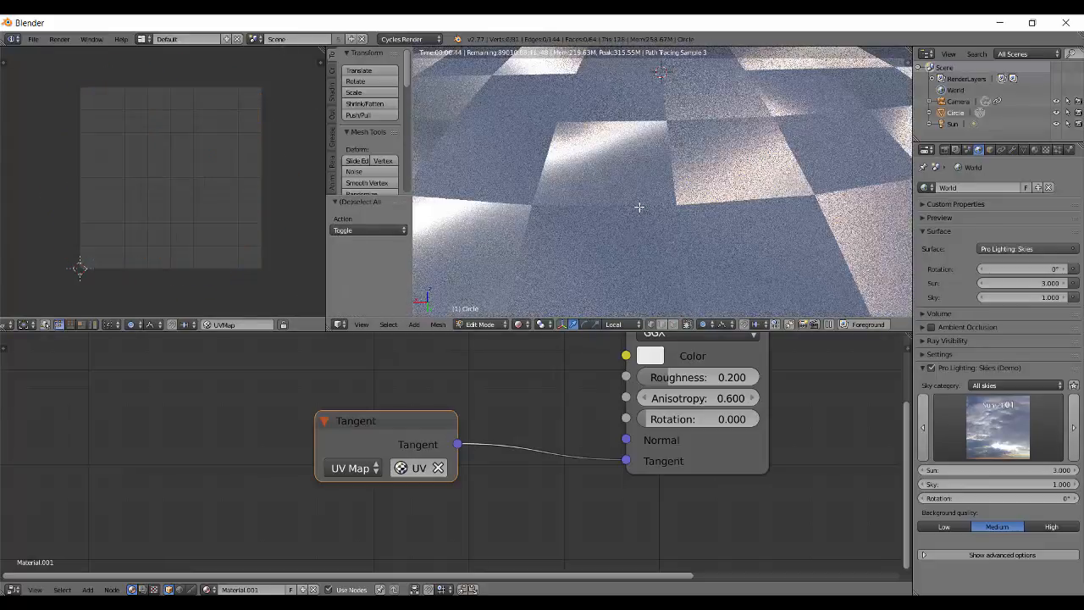
pyautogui.scroll(-5, 678, 224)
pyautogui.moveTo(679, 225); pyautogui.dragTo(678, 254, button='middle')
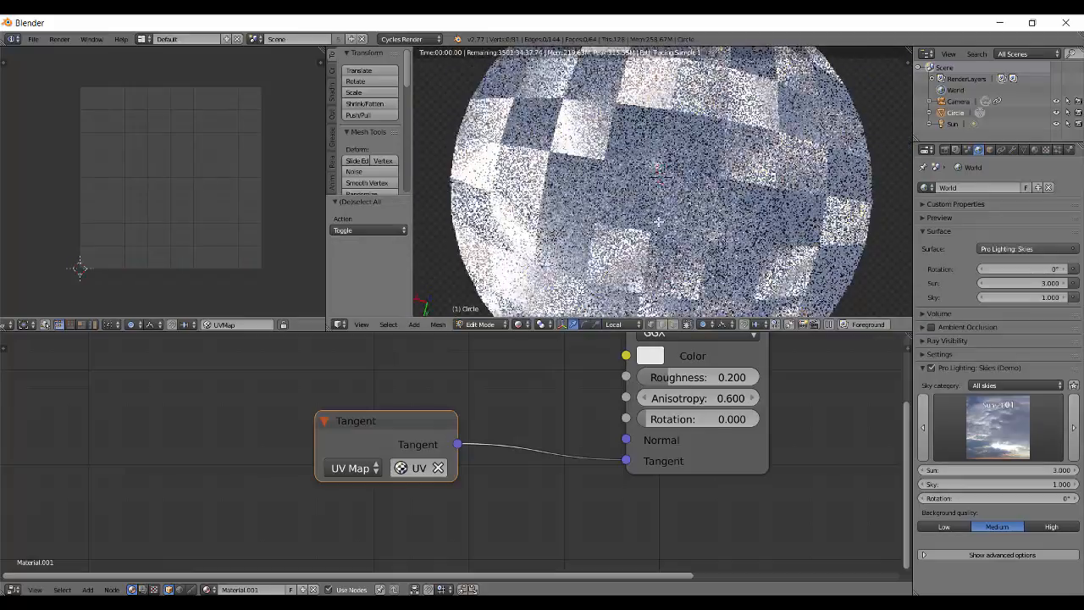